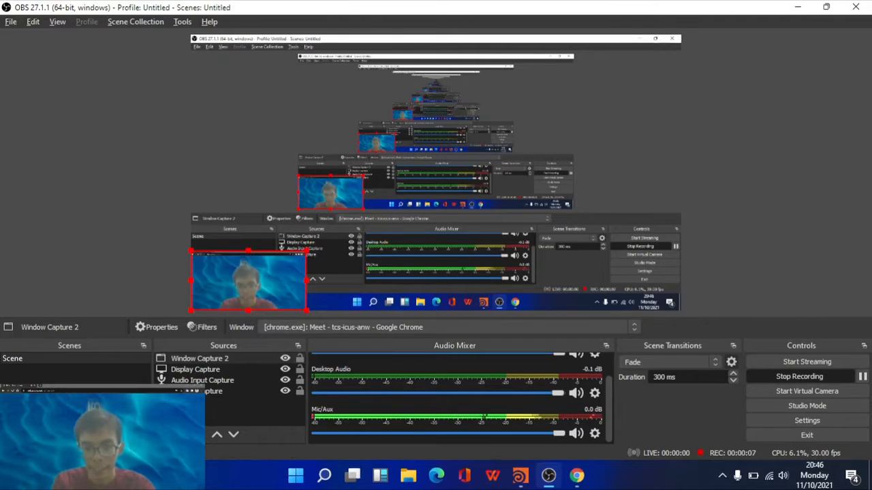
Switch to the Houdini window with uts_3d.hip to view the finished building and its node network.
key(alt+Tab)
key(alt+Tab)
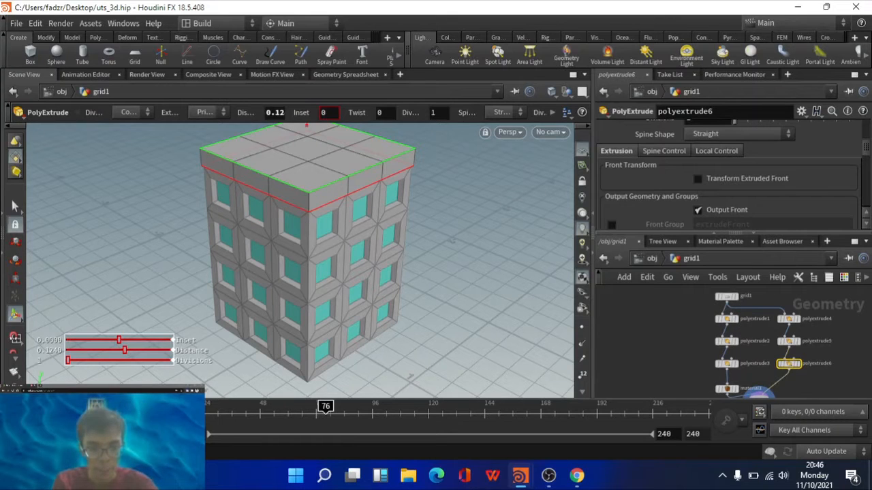
mouse_move(727, 297)
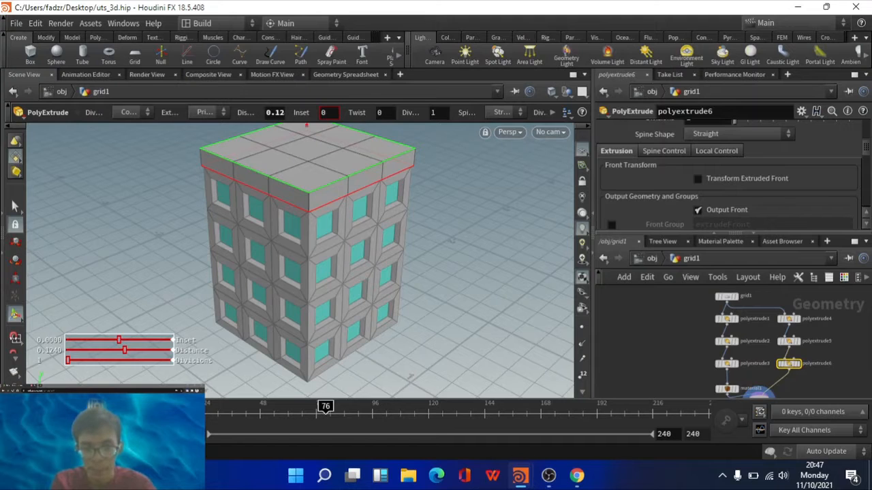
Switch to the untitled.hip scene and set the extrusion distance of polyextrude1 to 1.
key(alt+Tab)
key(alt+Tab)
key(alt+Tab)
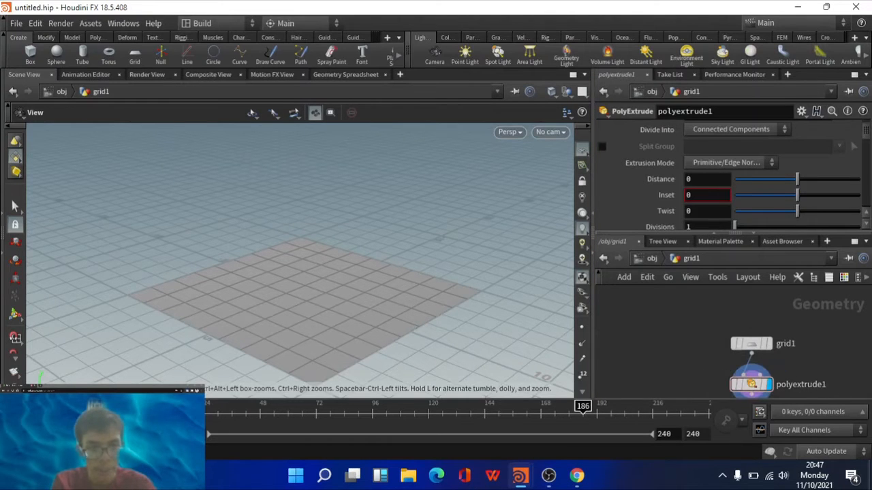
drag(796, 179, 858, 179)
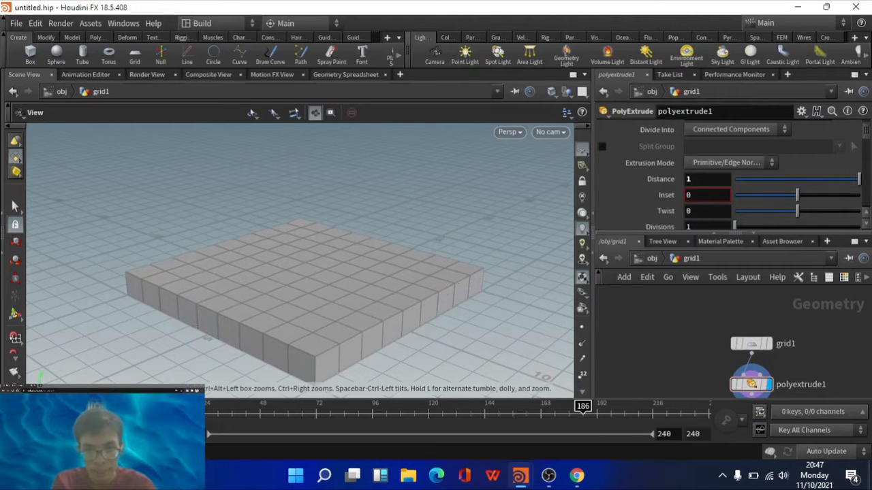
Enable Output Back on polyextrude1 to close the underside of the slab.
drag(300, 300, 299, 165)
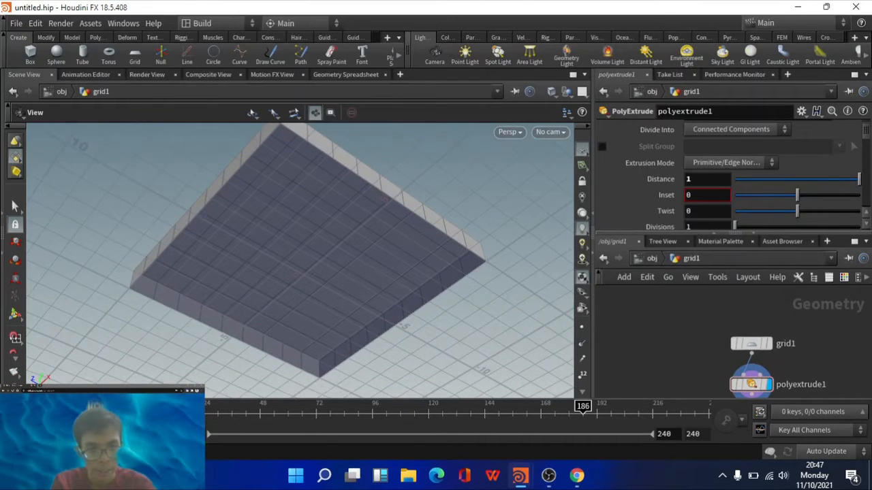
scroll(732, 174, down, 10)
scroll(732, 174, up, 2)
click(697, 175)
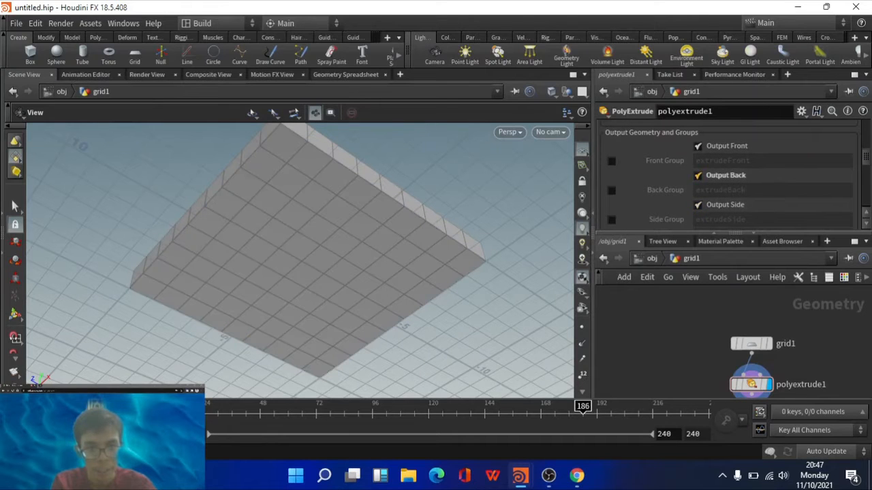
Try polyextrude1 without Output Front to open the slab's top, and restore its original output options.
drag(306, 191, 310, 276)
click(698, 146)
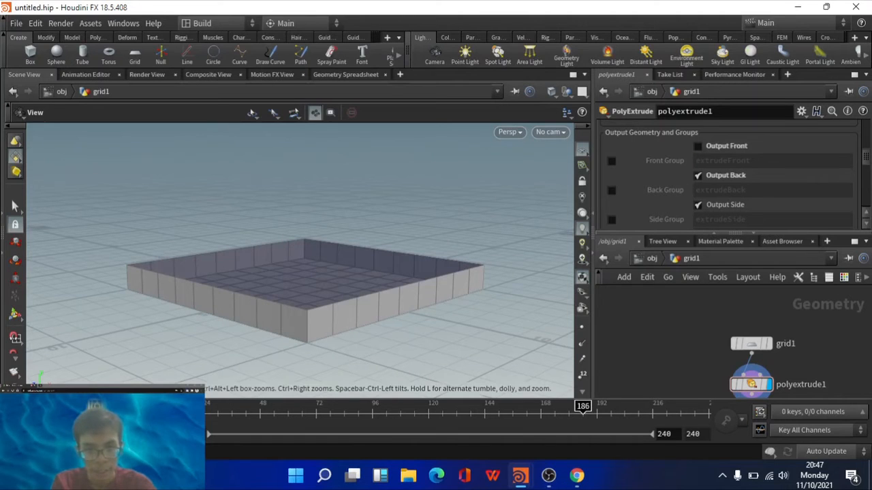
scroll(728, 177, up, 5)
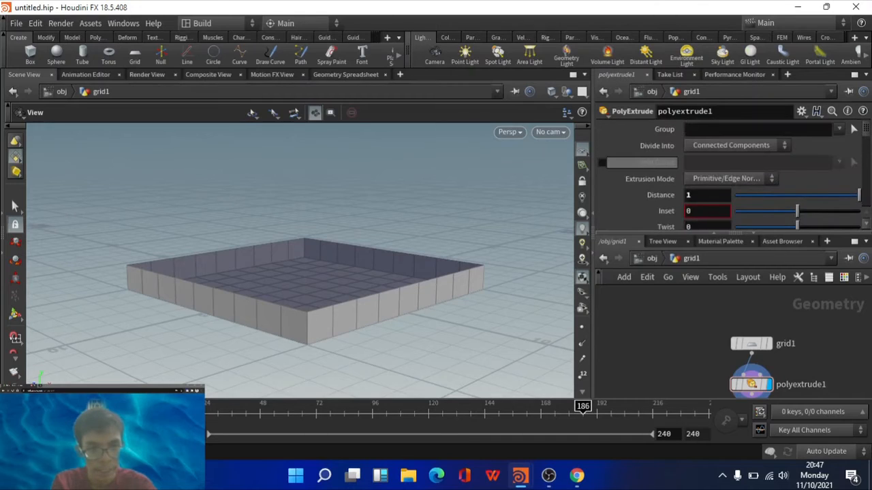
scroll(729, 177, down, 5)
scroll(729, 177, up, 5)
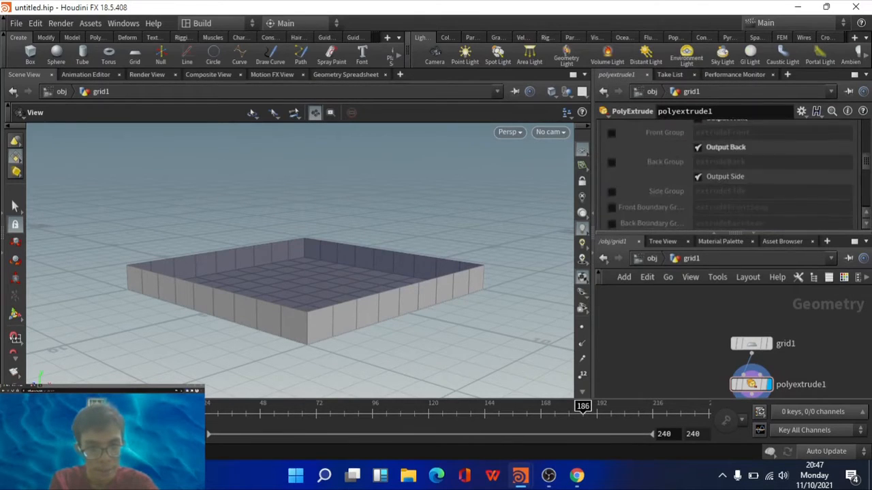
scroll(637, 179, down, 1)
drag(780, 183, 859, 183)
scroll(733, 175, down, 10)
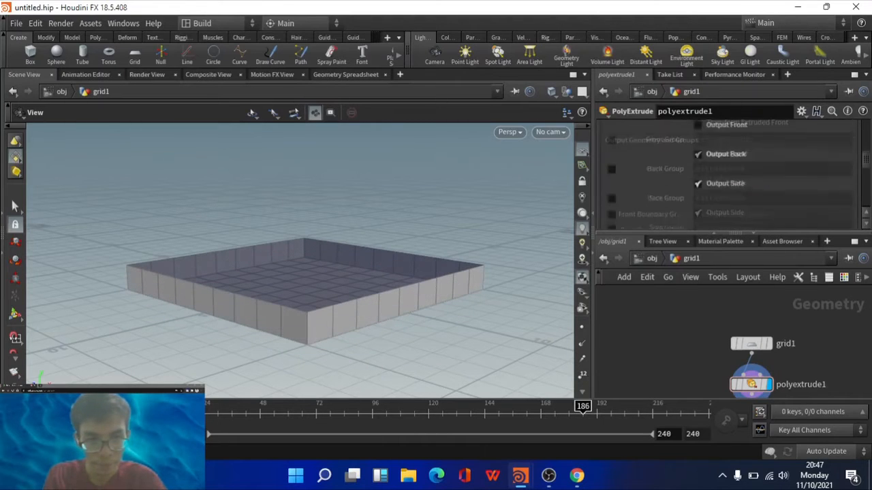
scroll(732, 175, up, 10)
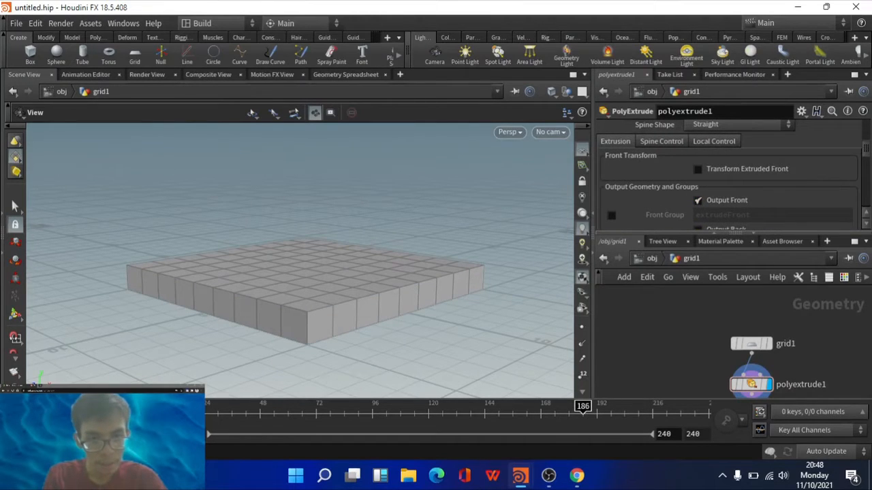
Set the inset of polyextrude1 to 1 and its distance to -0.98.
scroll(732, 175, up, 8)
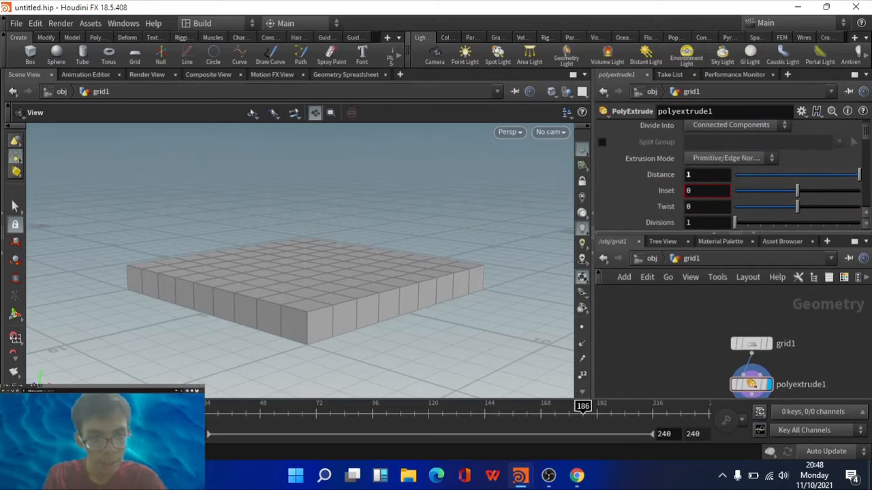
drag(797, 190, 858, 191)
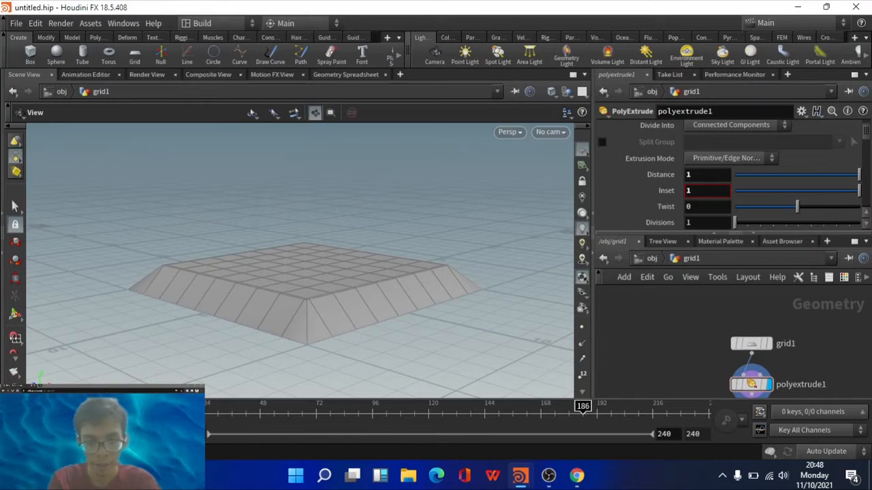
drag(858, 175, 737, 174)
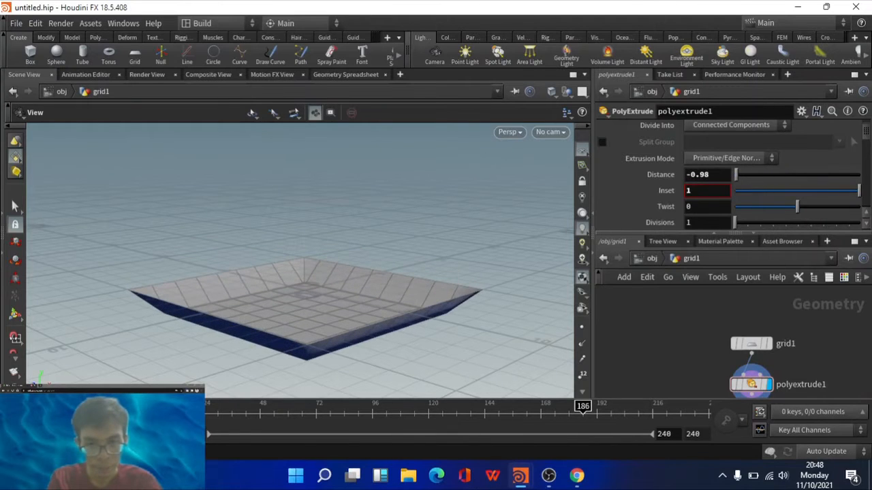
Switch back to the uts_3d.hip building scene and show the extrusion parameters of polyextrude1.
key(alt+Tab)
key(alt+Tab)
key(alt+Tab)
key(alt+Tab)
key(alt+Tab)
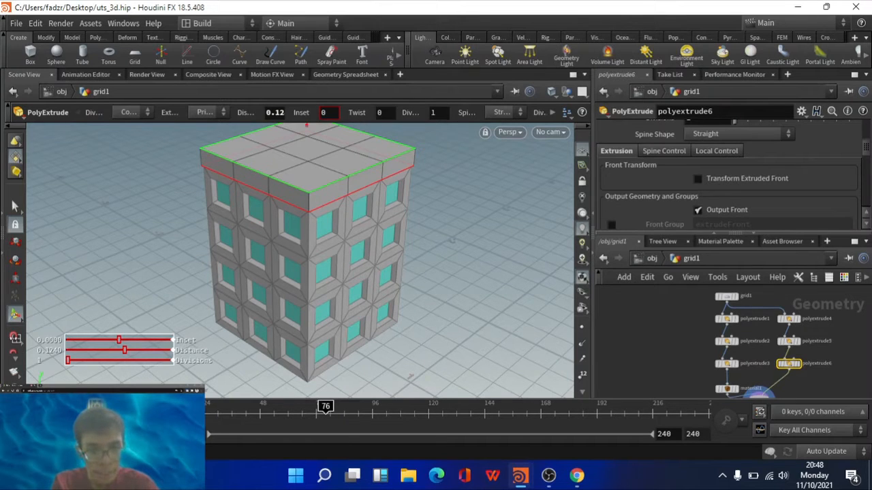
mouse_move(727, 298)
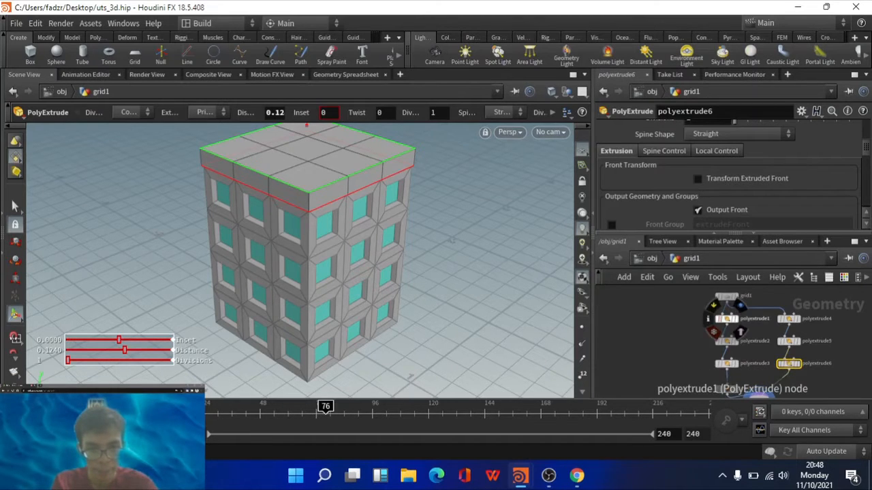
click(727, 318)
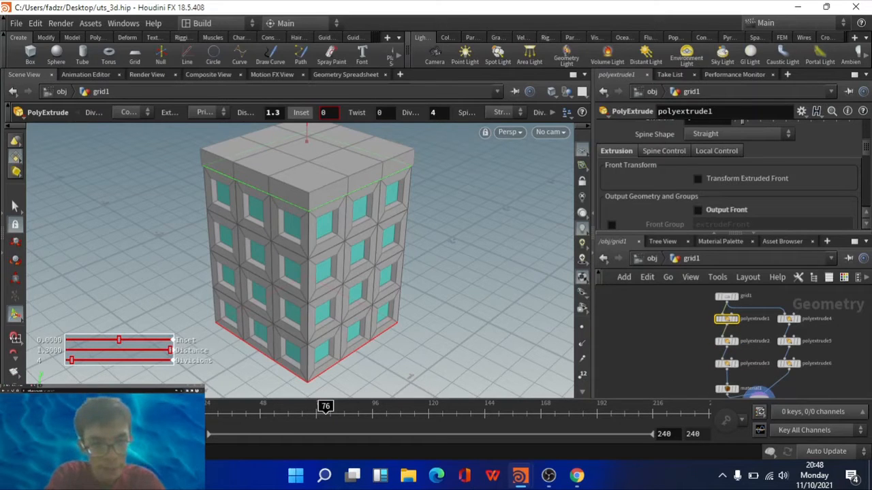
scroll(729, 174, up, 3)
scroll(729, 174, up, 1)
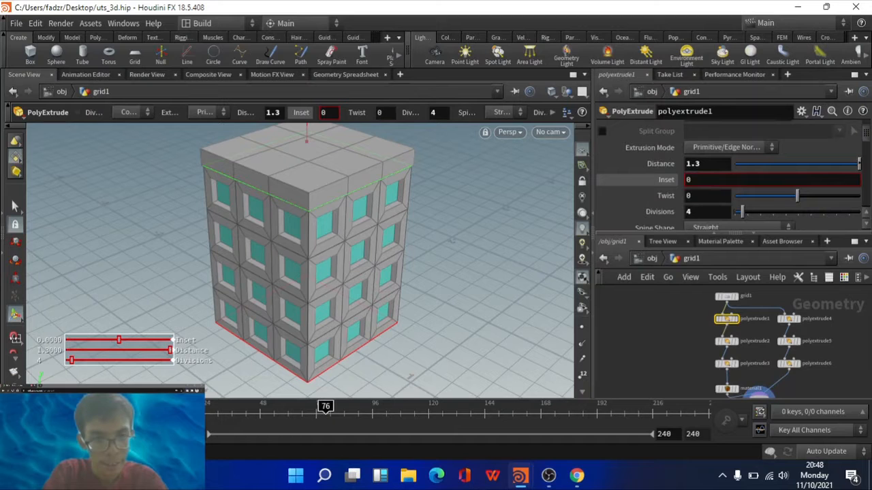
Enter an inset of 0 for the building's polyextrude1 node.
mouse_move(859, 163)
mouse_down()
mouse_move(777, 164)
mouse_move(859, 163)
mouse_up()
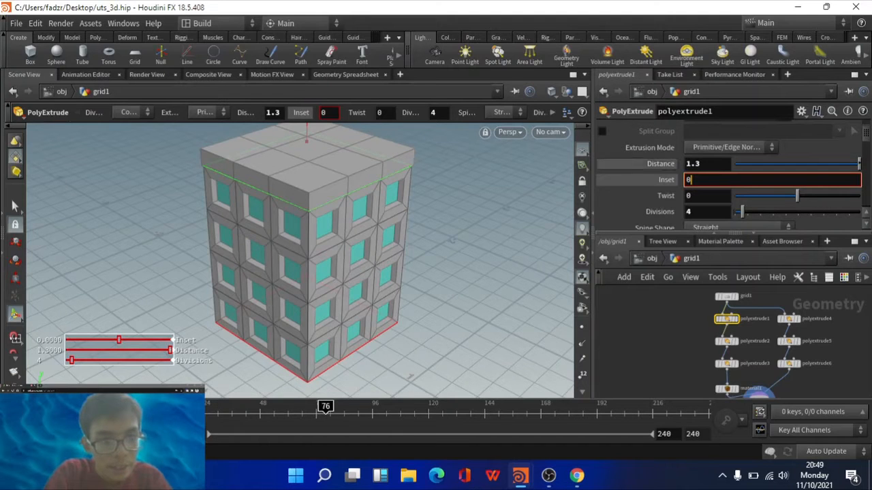
scroll(728, 163, down, 4)
scroll(729, 164, up, 5)
scroll(728, 164, down, 3)
key(ctrl+a)
text(0)
key(Return)
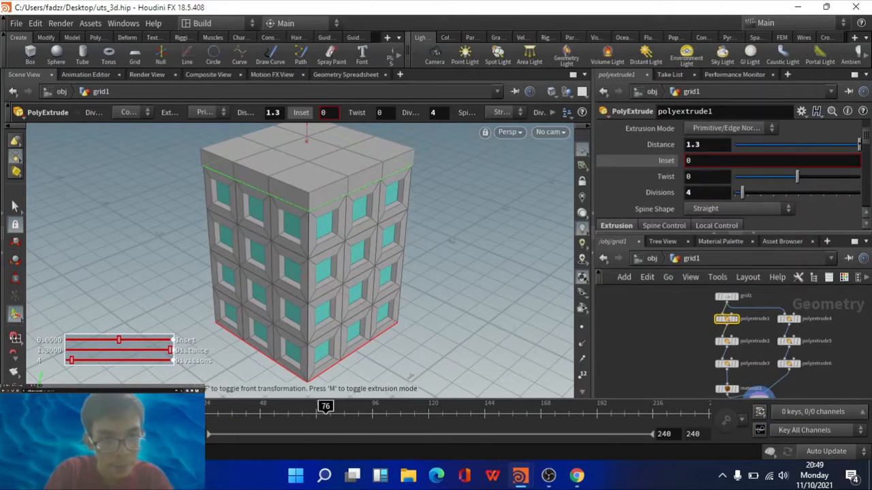
Review the output, insetting, normals and texture coordinate settings of polyextrude1.
scroll(729, 175, up, 2)
scroll(729, 174, down, 6)
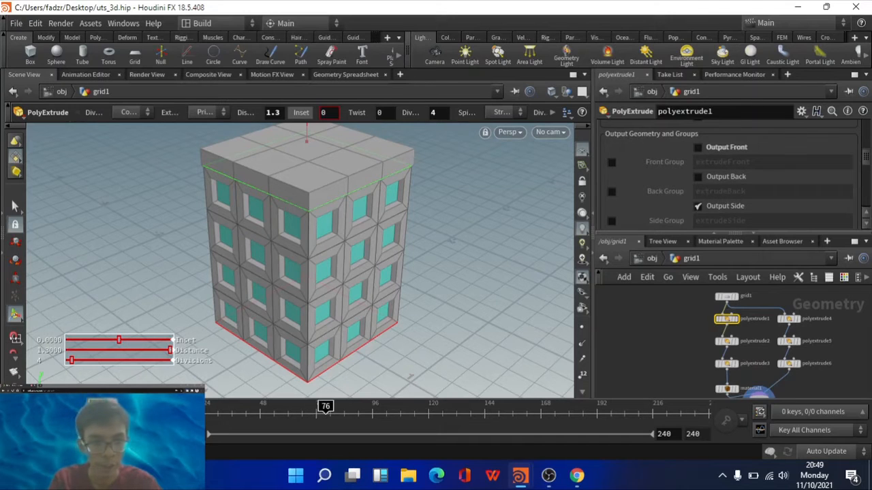
scroll(728, 177, down, 3)
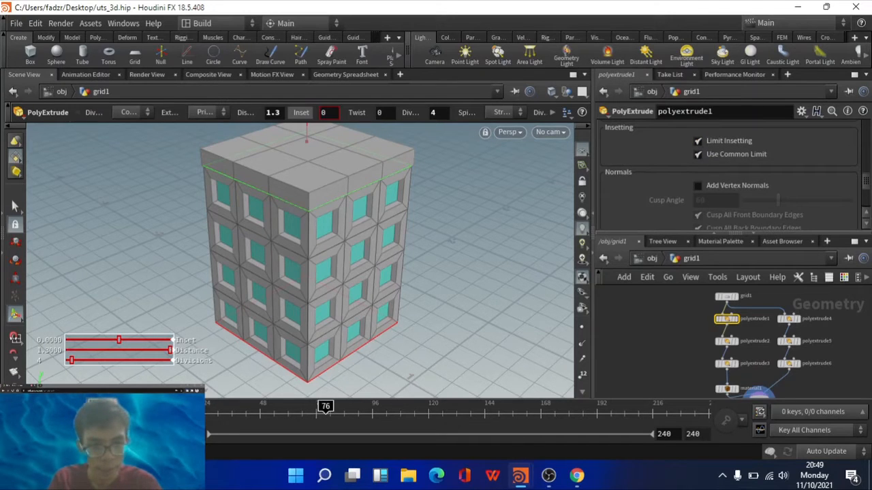
scroll(734, 175, down, 5)
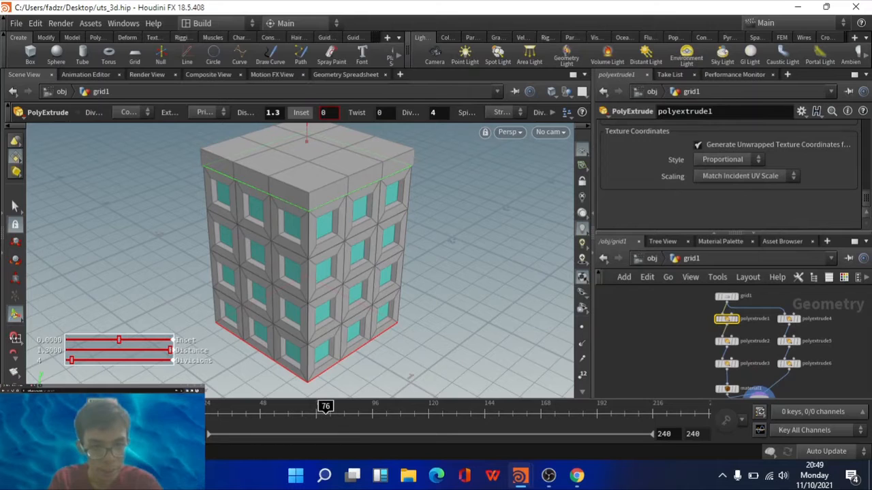
Select the polyextrude2 node and examine its division, distance and inset settings.
click(726, 341)
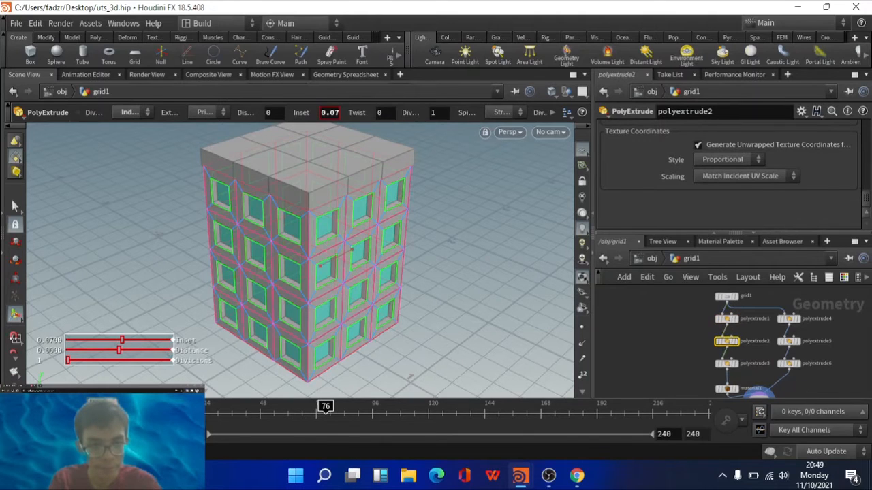
scroll(729, 177, up, 8)
scroll(729, 174, up, 6)
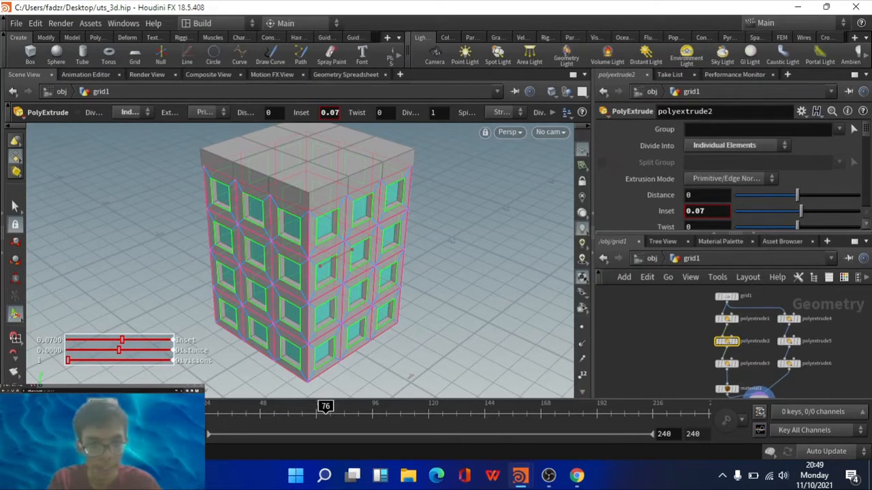
scroll(654, 189, down, 2)
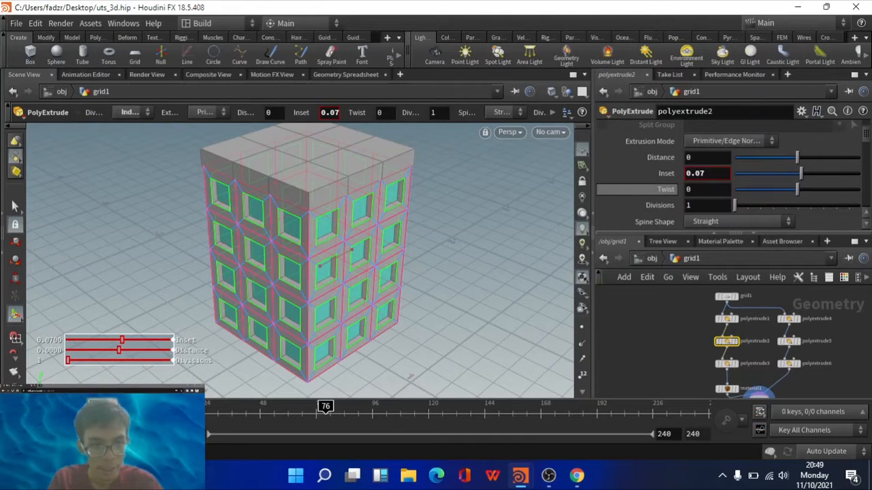
scroll(654, 188, up, 2)
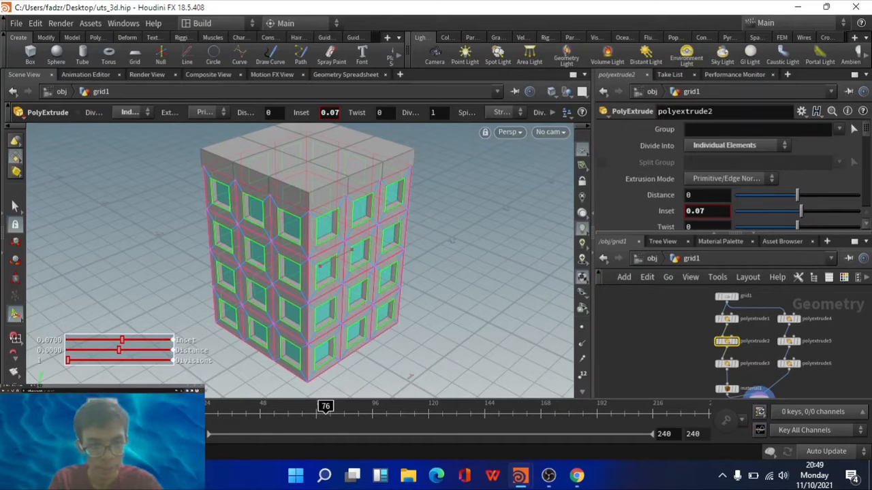
Try a different distance and an inset of -0.107 on polyextrude2, and restore the inset to 0.07.
drag(797, 196, 755, 195)
key(ctrl+z)
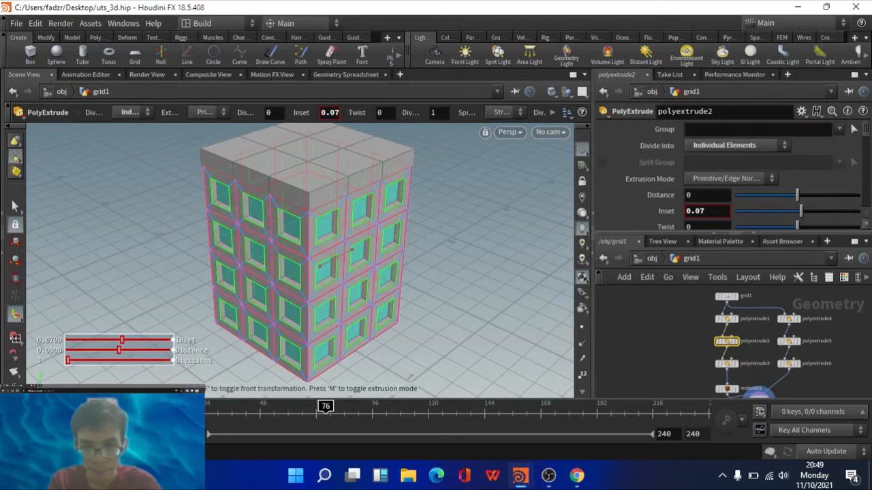
scroll(747, 174, down, 3)
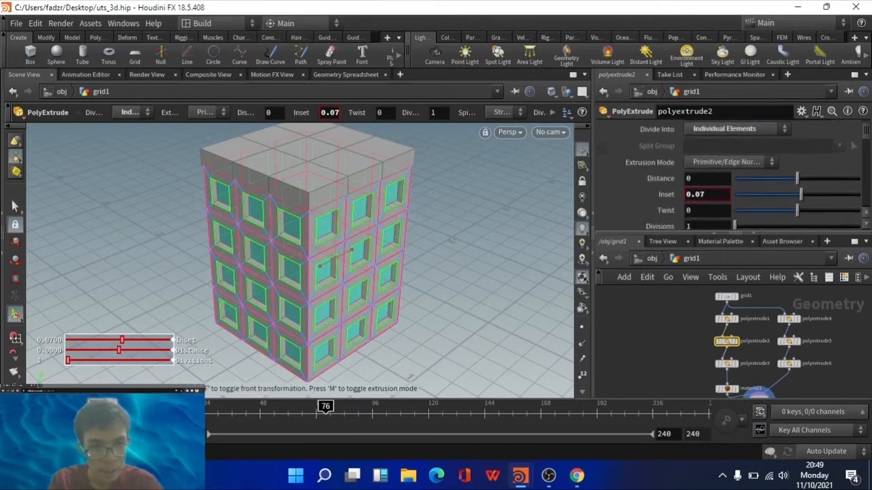
mouse_move(801, 176)
mouse_down()
mouse_move(811, 176)
mouse_move(790, 176)
mouse_up()
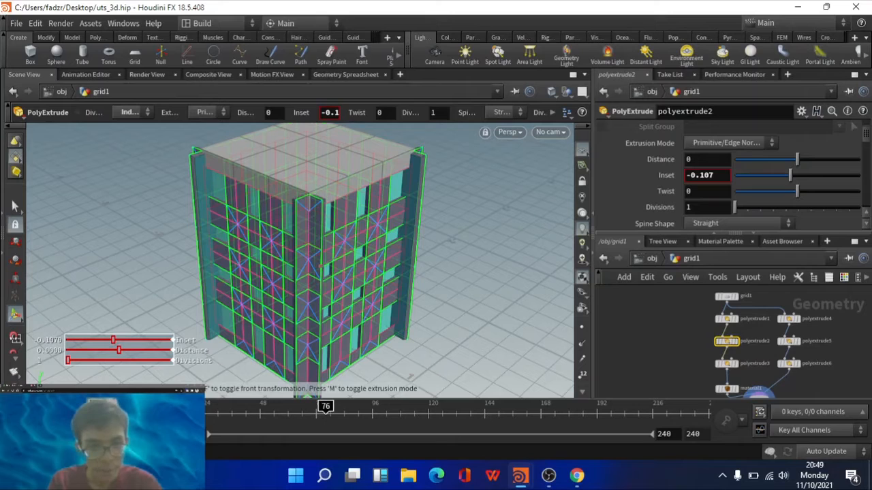
drag(790, 176, 800, 176)
Turn off the extrudeFront front group on the polyextrude2 node.
click(727, 319)
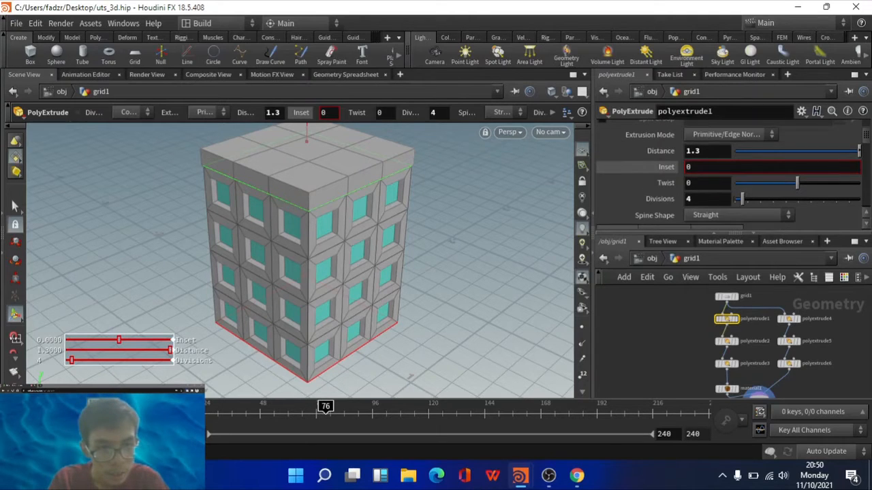
scroll(732, 174, down, 2)
click(727, 341)
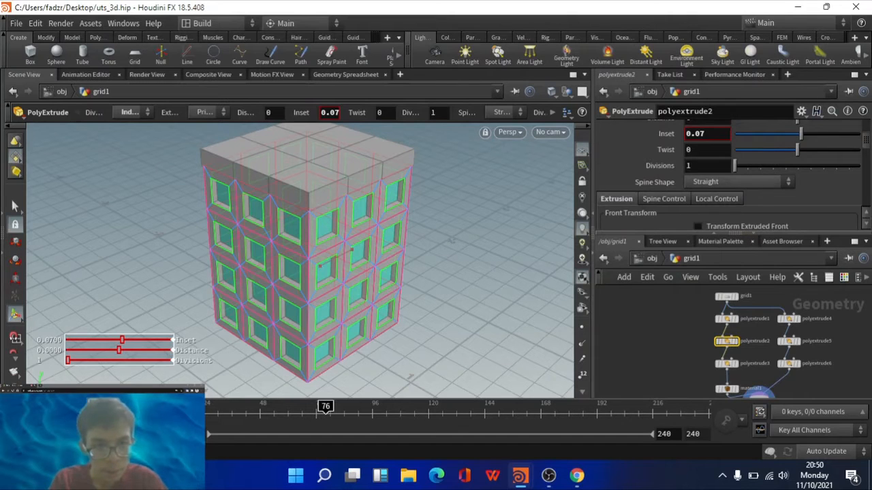
scroll(729, 177, down, 4)
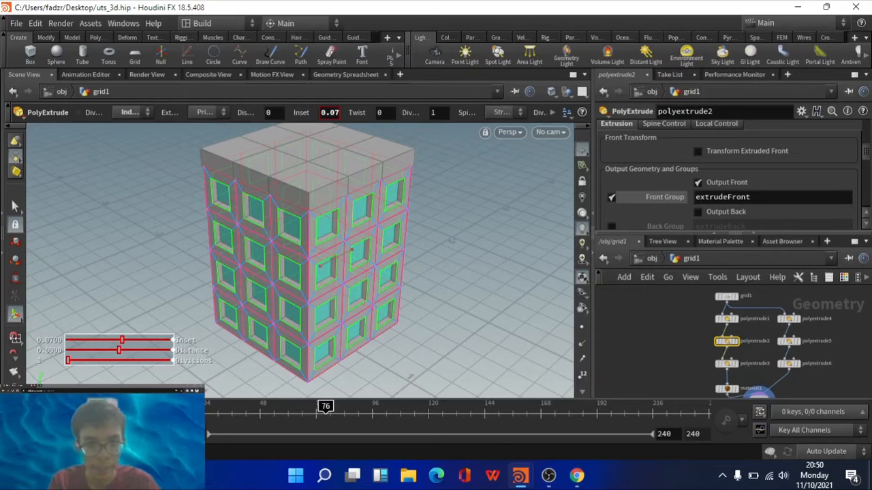
scroll(729, 177, down, 1)
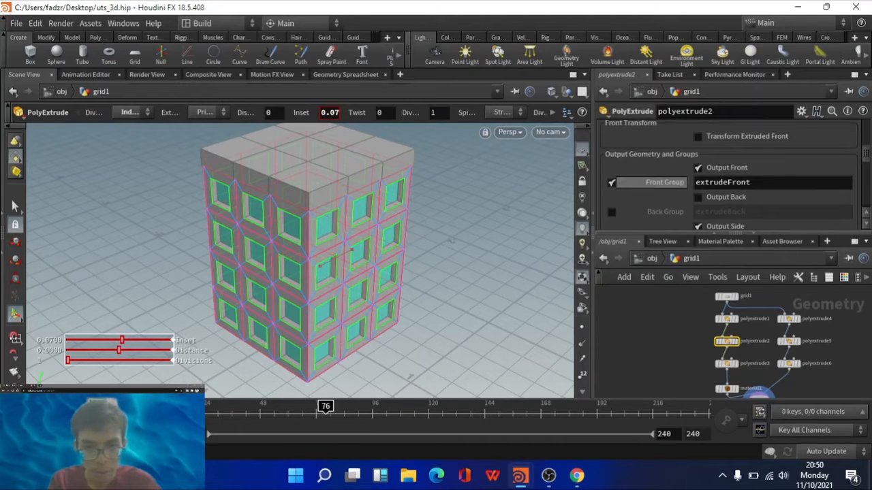
click(612, 183)
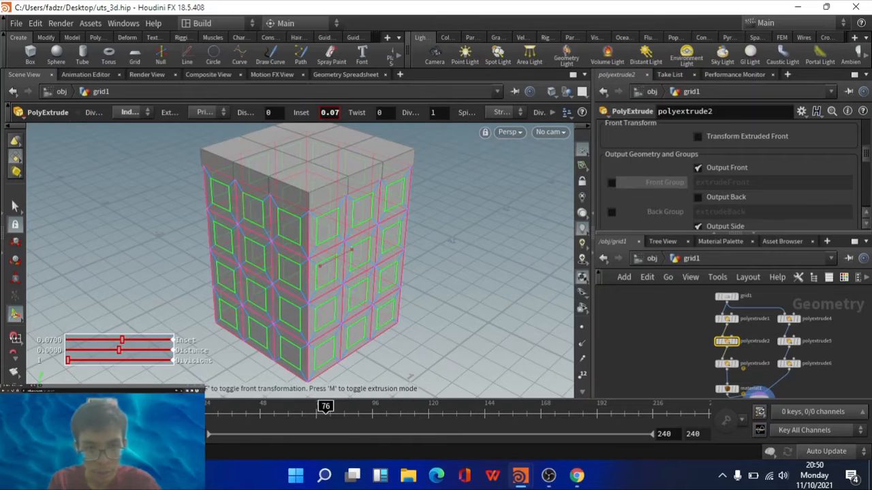
Turn the extrudeFront front group of polyextrude2 back on.
click(612, 183)
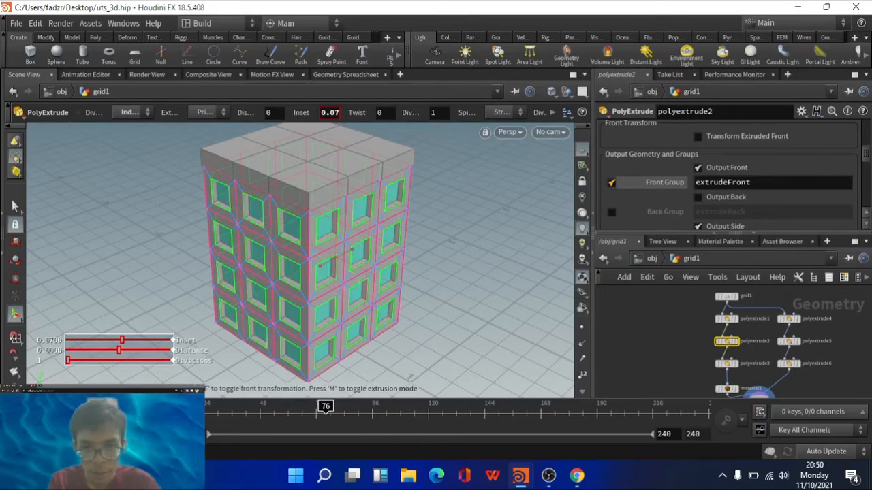
click(611, 182)
click(612, 183)
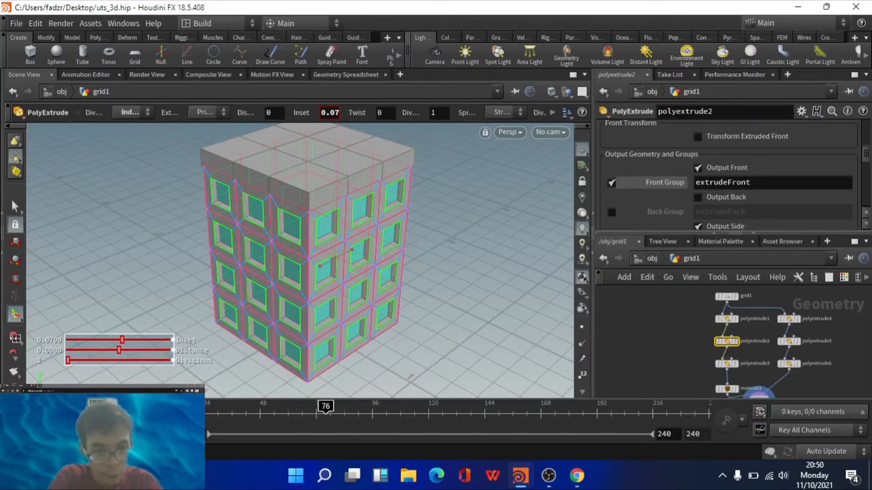
Select the polyextrude3 node and examine its distance, inset and front group settings.
click(726, 363)
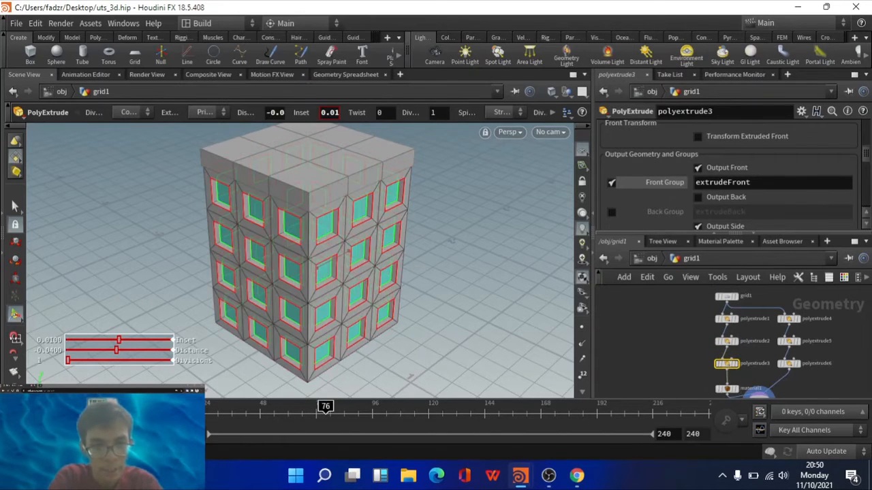
scroll(729, 177, up, 5)
scroll(728, 177, down, 5)
scroll(729, 177, up, 8)
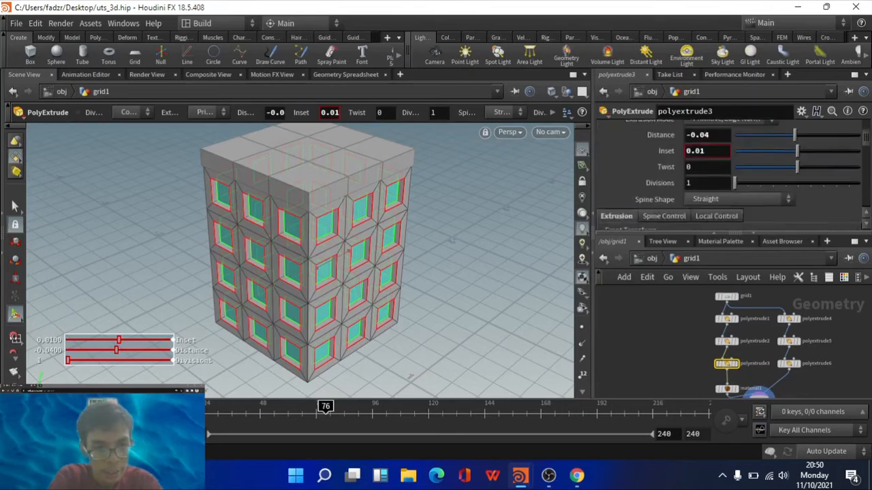
scroll(729, 177, down, 8)
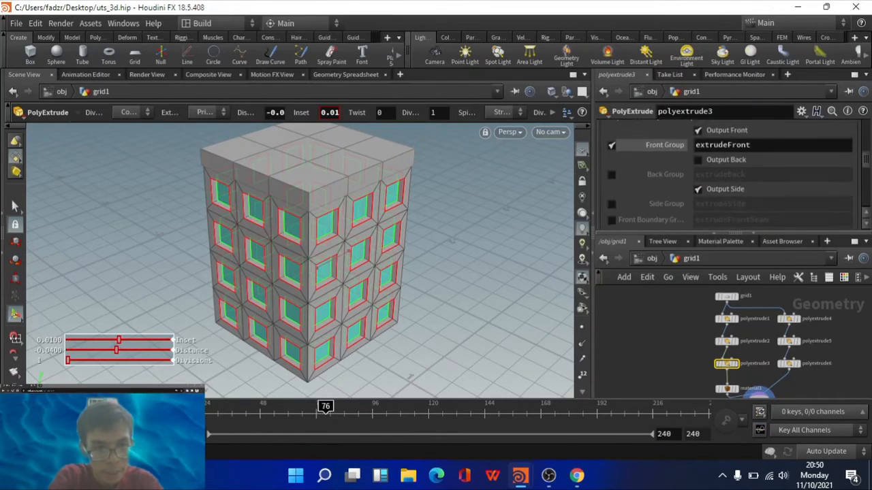
scroll(728, 177, up, 1)
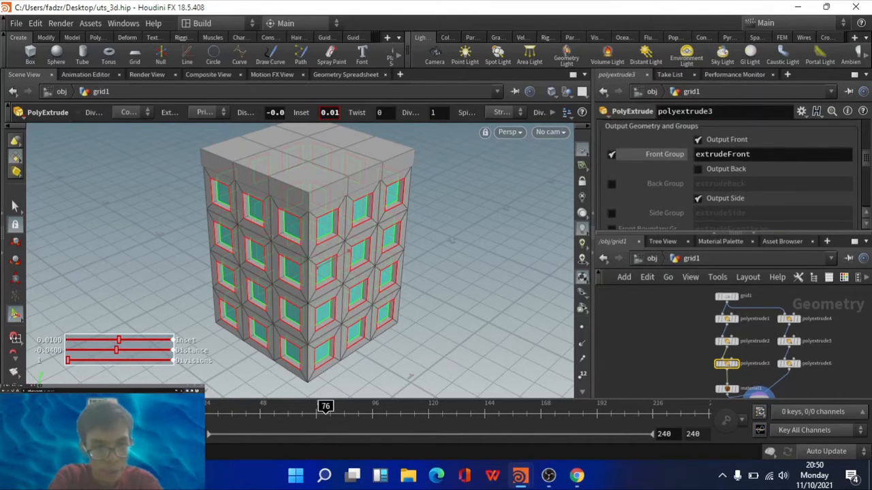
scroll(729, 178, up, 8)
scroll(729, 177, down, 7)
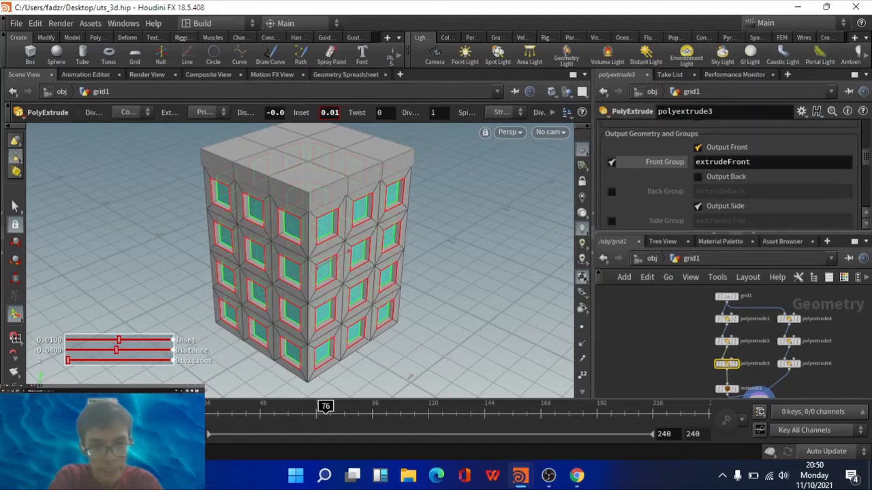
scroll(729, 178, up, 6)
scroll(729, 177, down, 1)
Try a distance of -0.03 on polyextrude3, and restore it to -0.04.
mouse_move(794, 168)
mouse_down()
mouse_move(783, 168)
mouse_move(794, 168)
mouse_up()
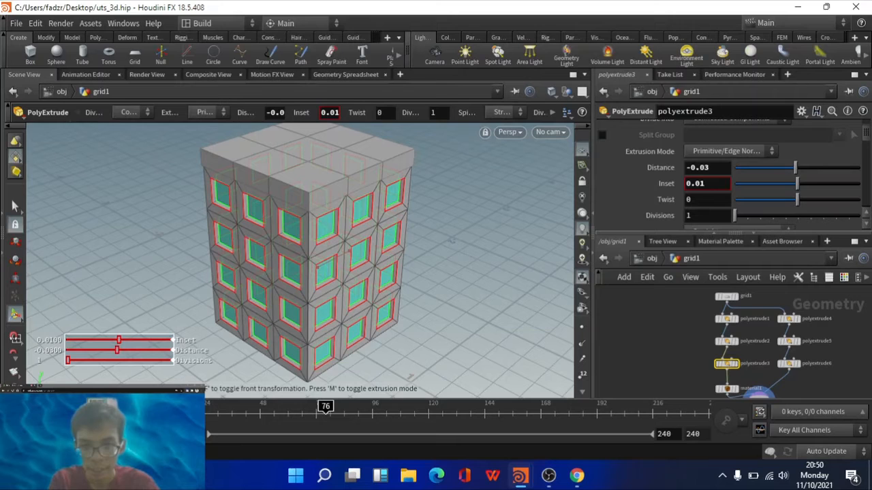
drag(794, 167, 794, 167)
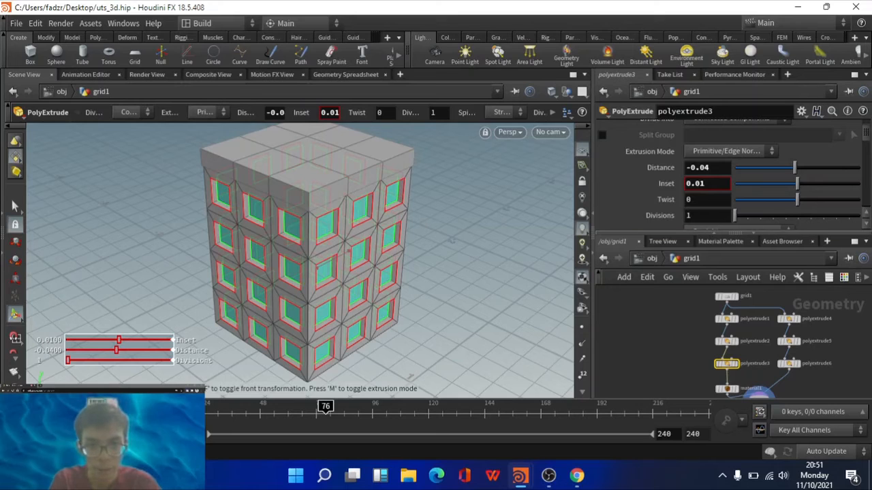
scroll(733, 175, down, 5)
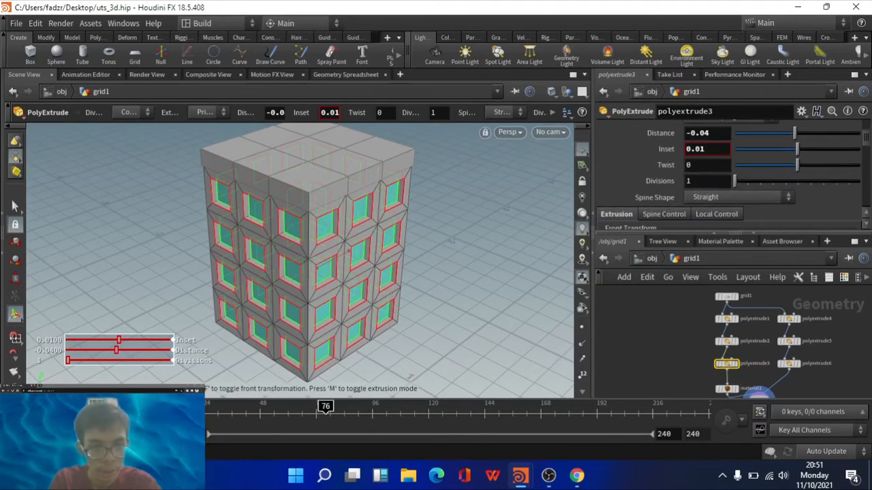
scroll(729, 175, down, 2)
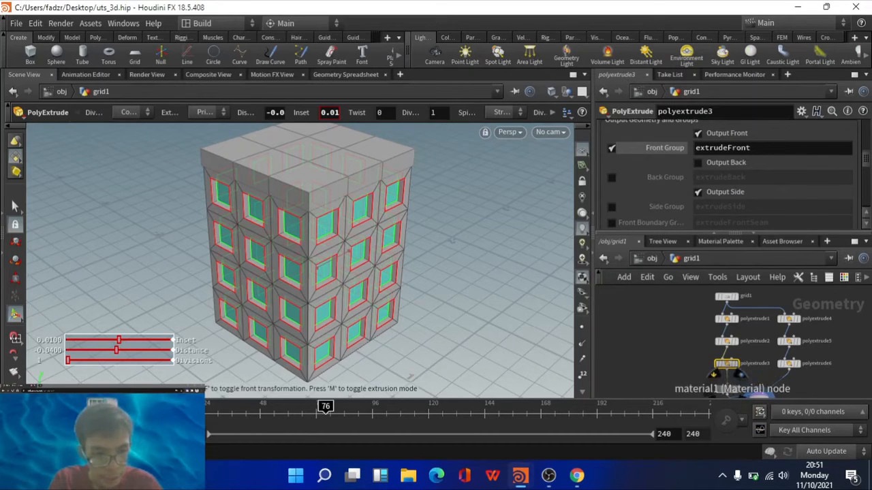
Look at the principled shader in the material palette and return to the grid1 network.
click(726, 387)
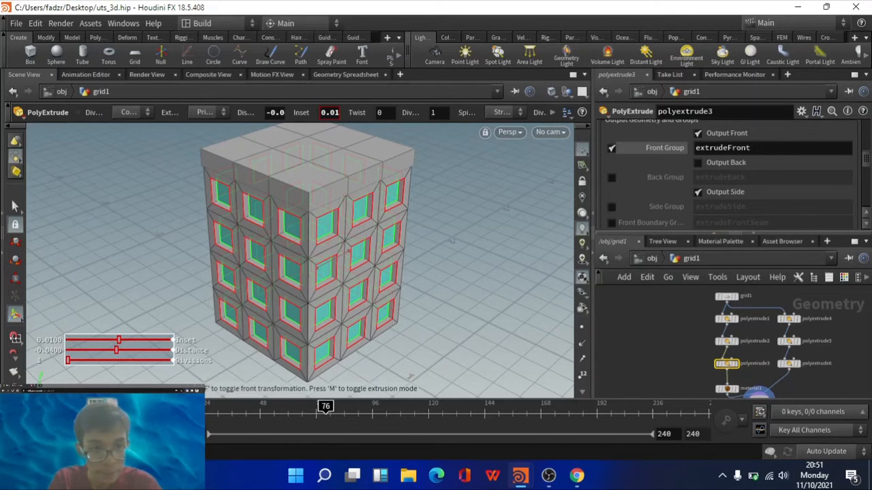
click(720, 241)
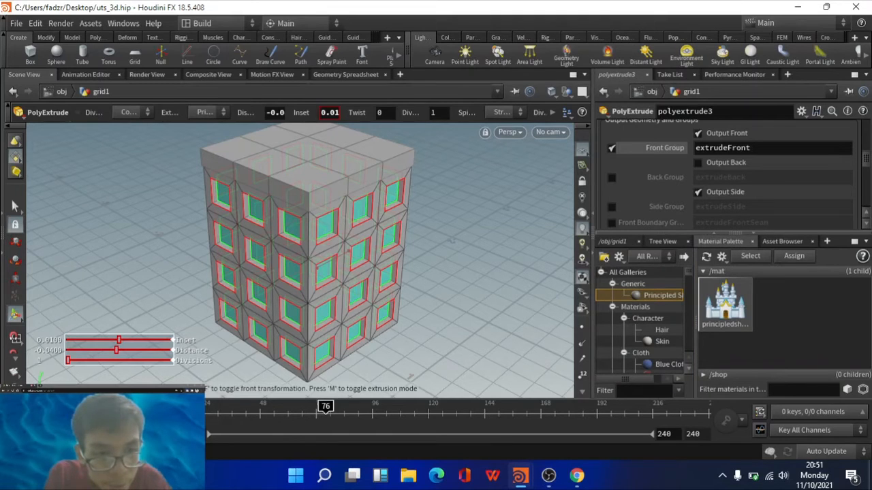
mouse_move(696, 324)
mouse_down()
mouse_move(732, 324)
mouse_move(693, 324)
mouse_up()
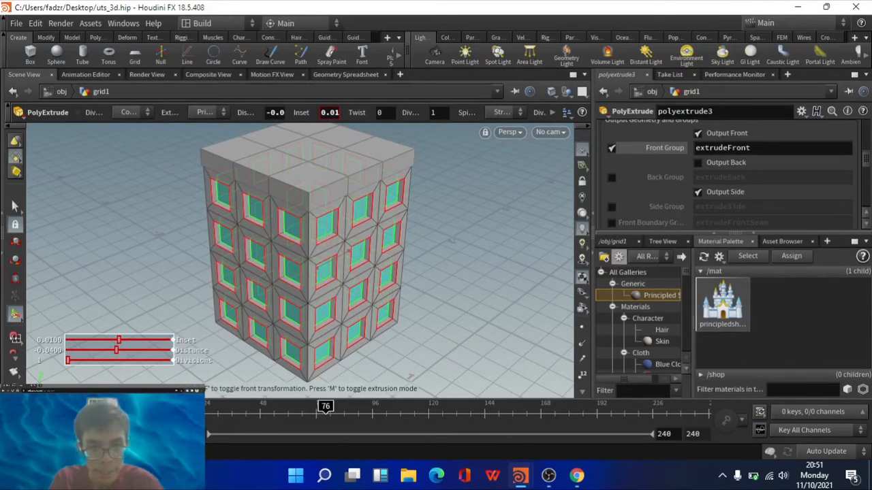
click(612, 242)
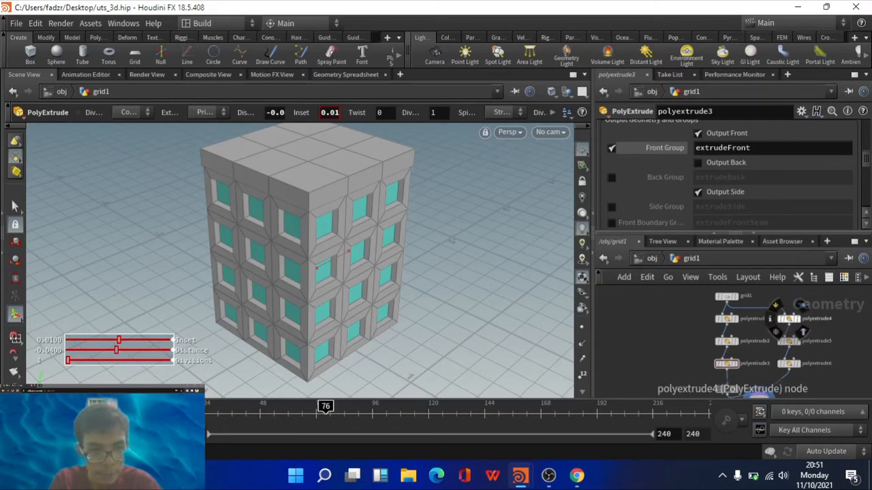
Select the polyextrude4 node and examine its output settings and the expression driving its distance.
click(789, 318)
scroll(736, 175, down, 1)
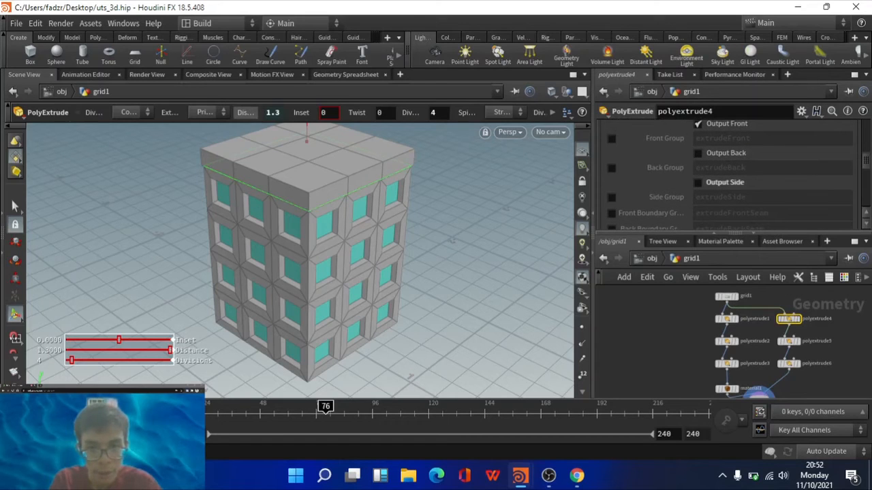
scroll(728, 177, up, 6)
scroll(733, 175, down, 4)
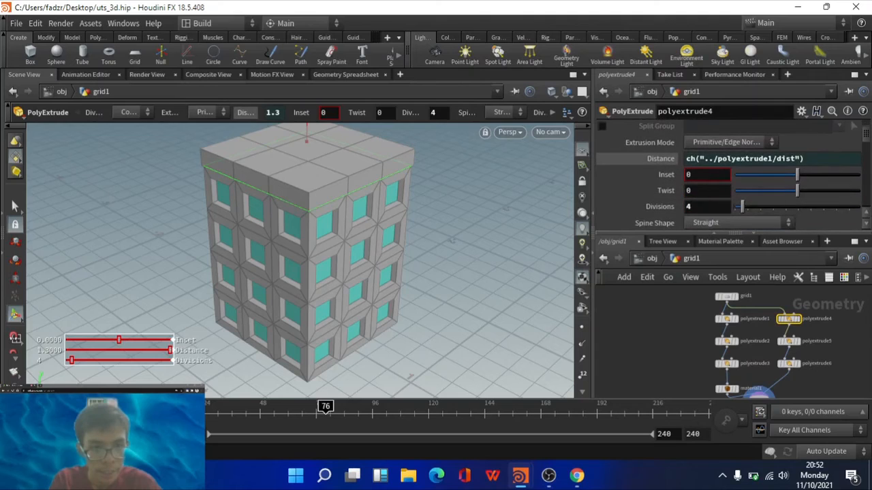
scroll(728, 177, up, 1)
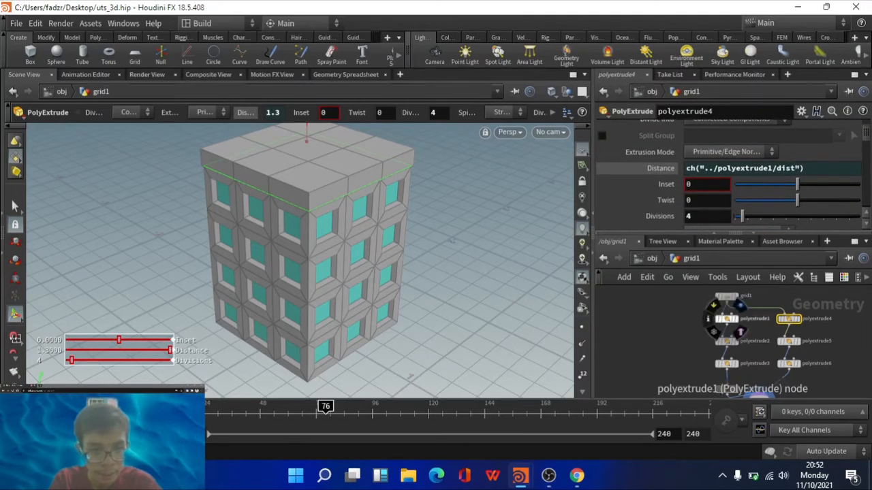
Copy the inset parameter of polyextrude1 and inspect the distance reference on polyextrude4.
click(726, 319)
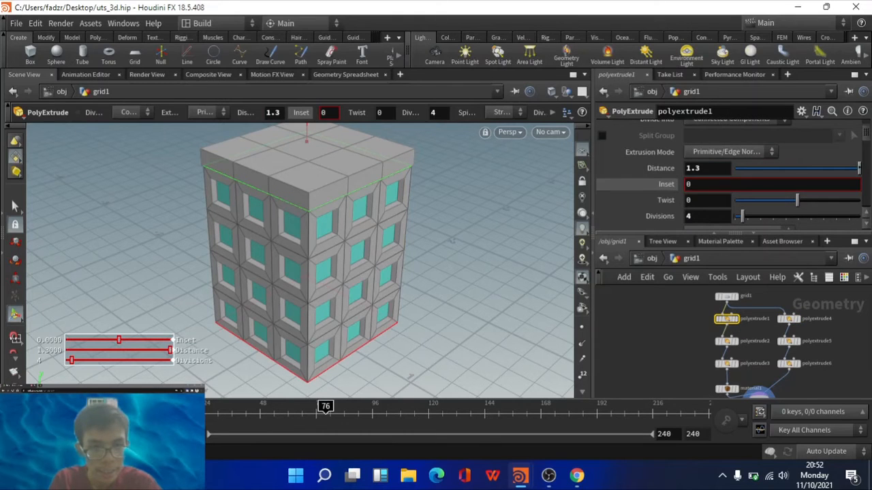
right_click(702, 184)
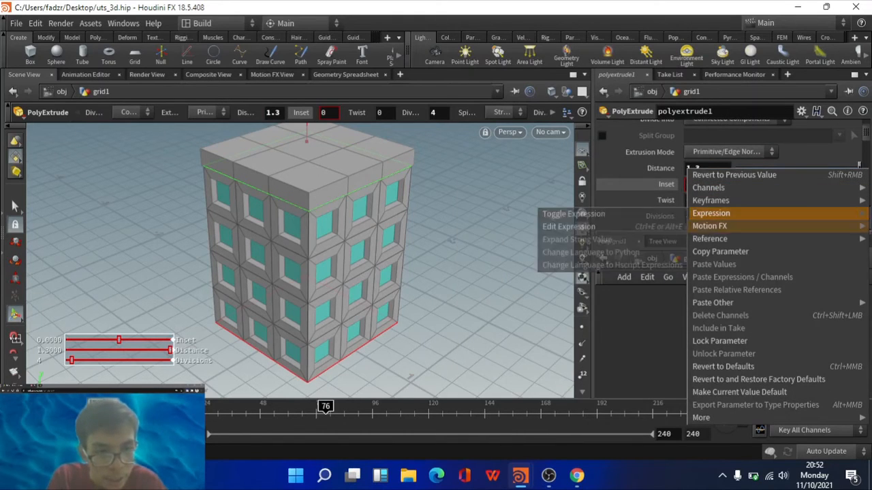
click(720, 252)
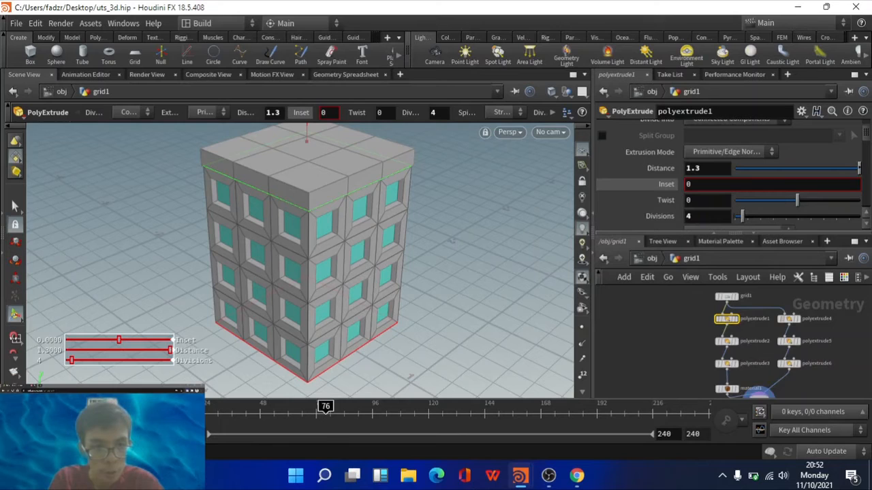
click(789, 318)
click(660, 168)
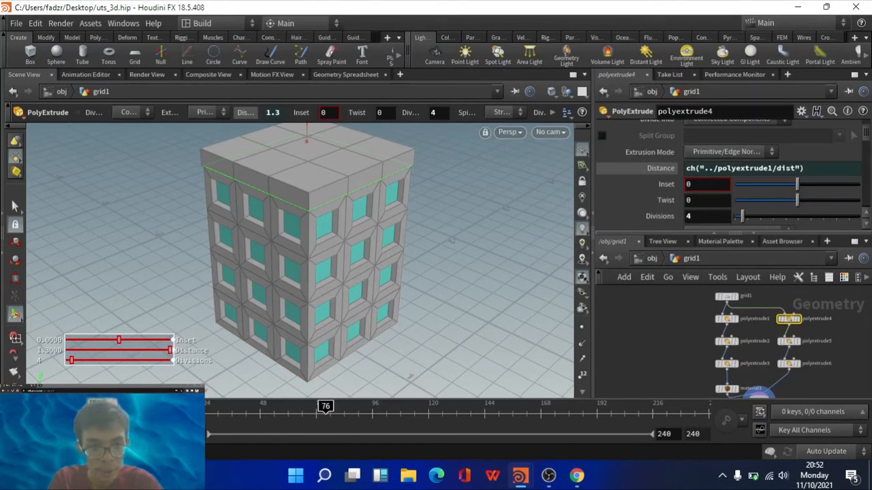
Try a different extrusion distance on polyextrude1 with the viewport handle, and undo the change.
click(726, 318)
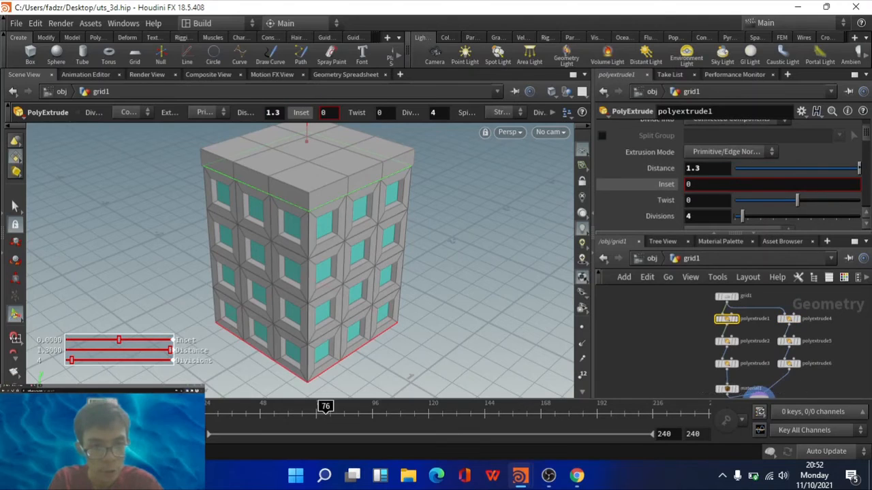
drag(307, 139, 307, 209)
key(ctrl+z)
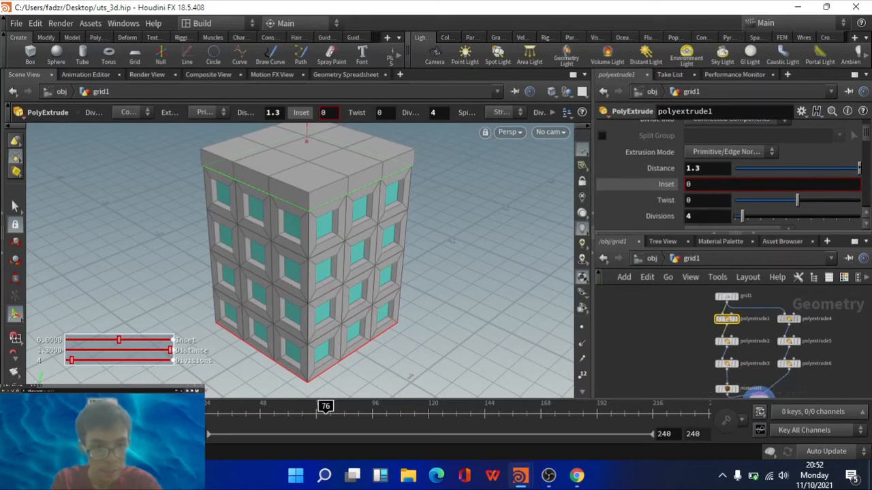
Review the output geometry and group settings of polyextrude4.
click(789, 318)
scroll(729, 178, down, 5)
scroll(728, 177, down, 1)
Select the polyextrude5 node and examine its output, distance and inset settings.
click(789, 340)
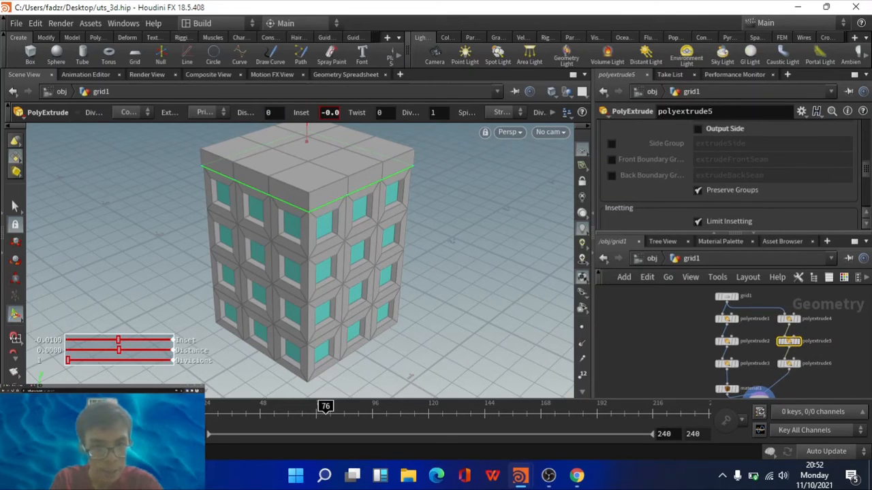
scroll(729, 177, up, 5)
scroll(729, 177, down, 4)
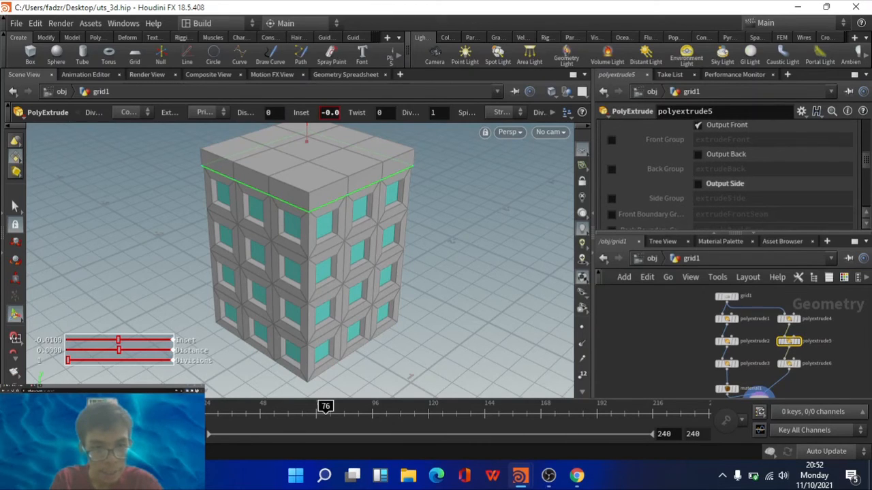
scroll(729, 177, up, 5)
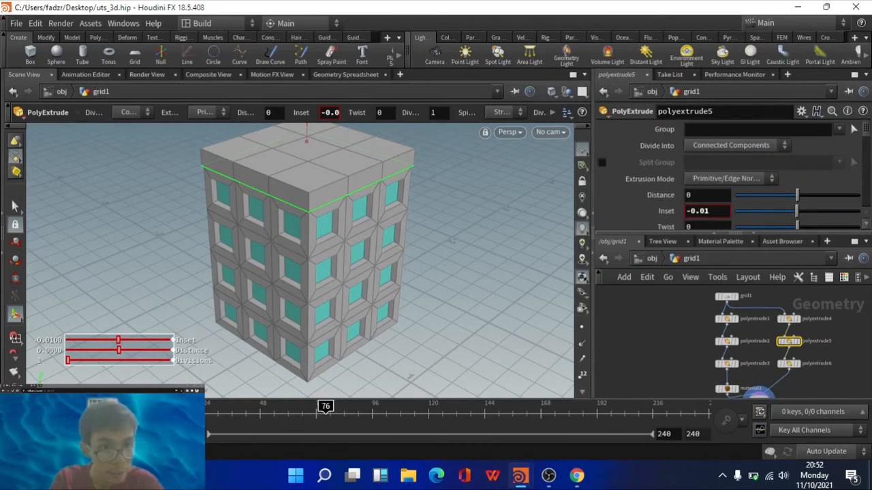
scroll(729, 177, down, 1)
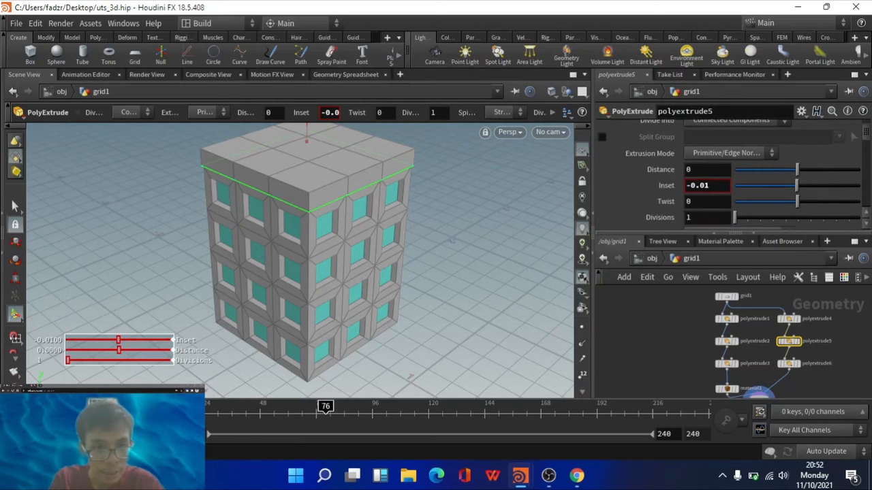
Try an inset of -0.24 on polyextrude5 to widen the roof, and undo the change.
drag(796, 185, 782, 185)
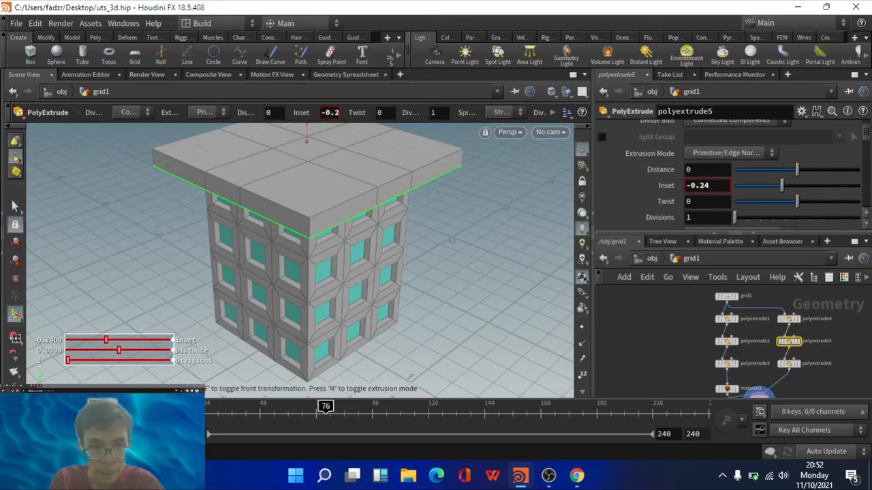
key(ctrl+z)
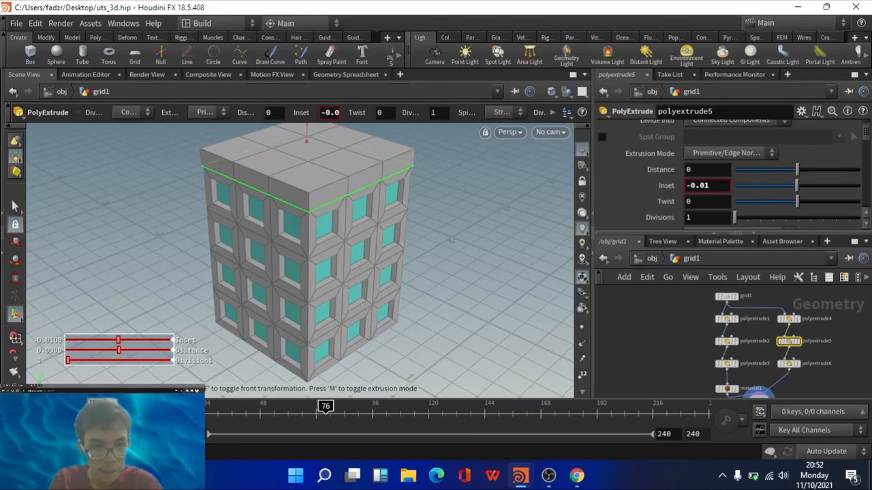
scroll(665, 201, down, 5)
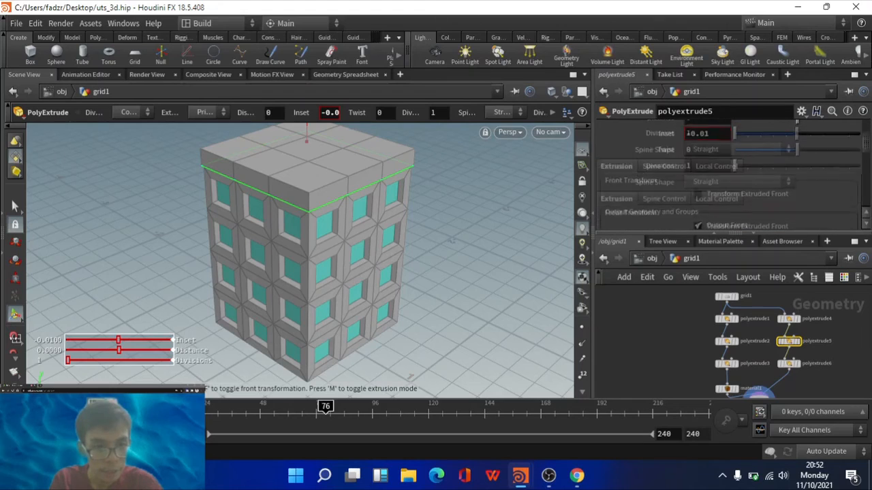
Try a larger extrusion distance for the roof on polyextrude6, and undo the change.
click(789, 364)
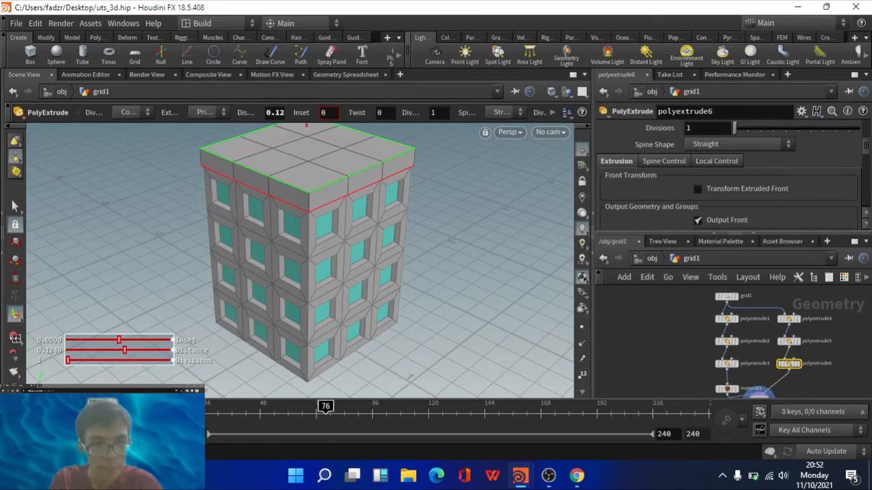
scroll(729, 177, up, 4)
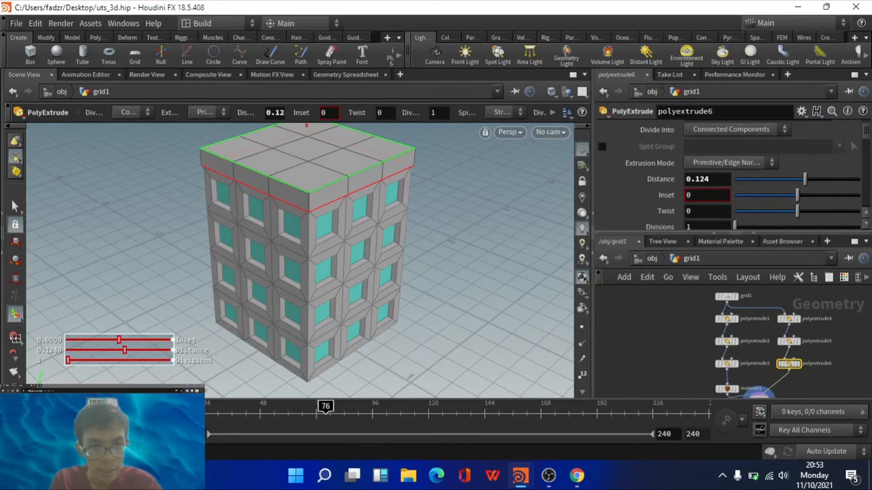
drag(805, 179, 827, 179)
key(ctrl+z)
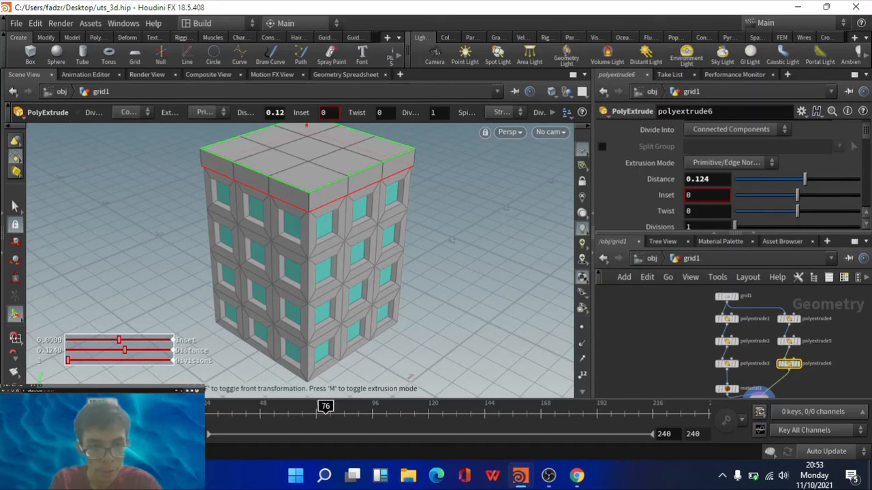
scroll(729, 177, down, 2)
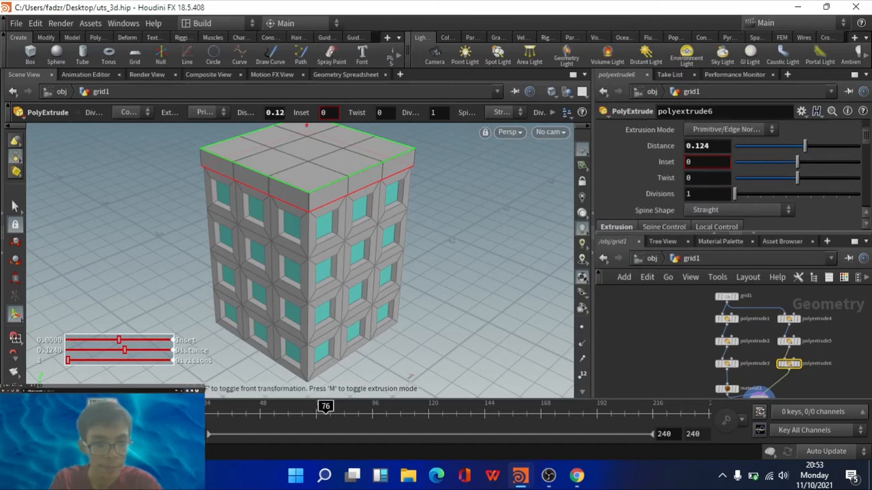
Review the front transform and output geometry and group settings of polyextrude6.
scroll(729, 177, down, 6)
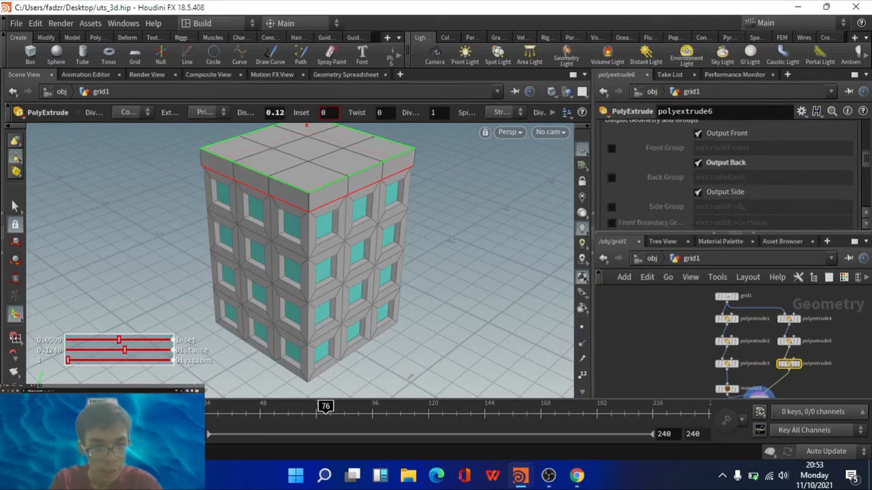
scroll(729, 177, up, 1)
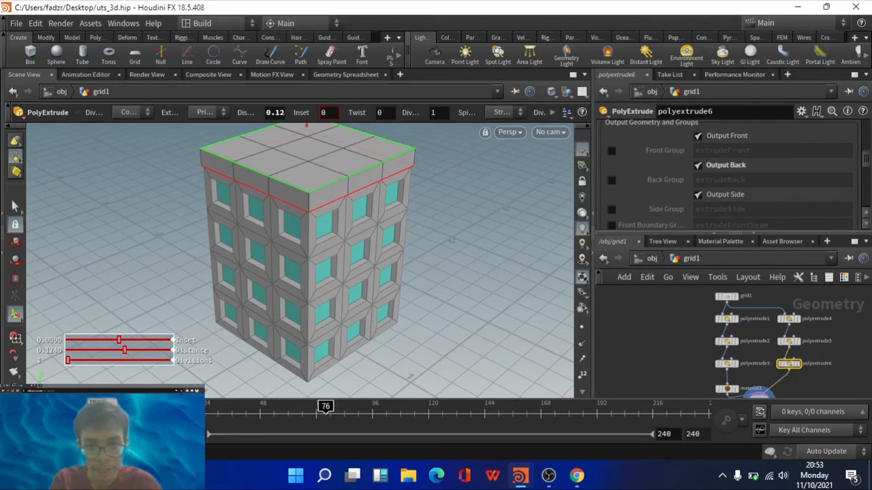
scroll(729, 178, down, 2)
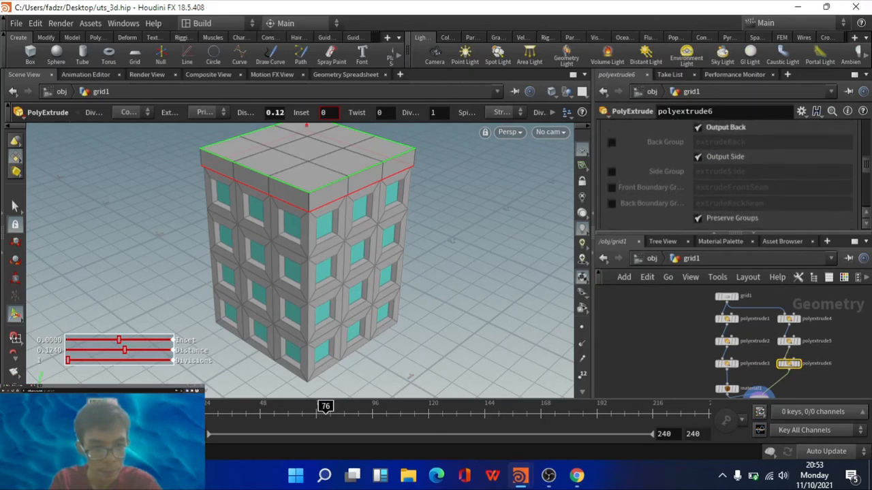
scroll(729, 177, up, 4)
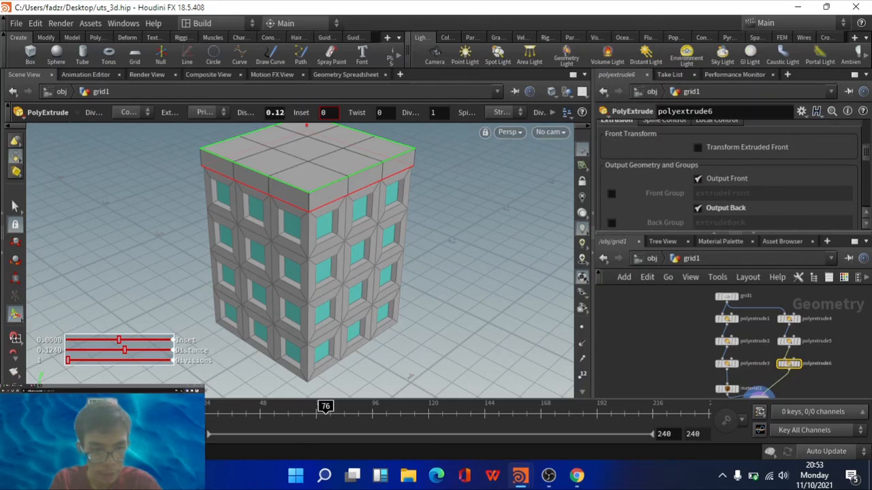
Examine the end of the node network around merge1 and its connections from material1 and polyextrude6.
scroll(766, 392, down, 3)
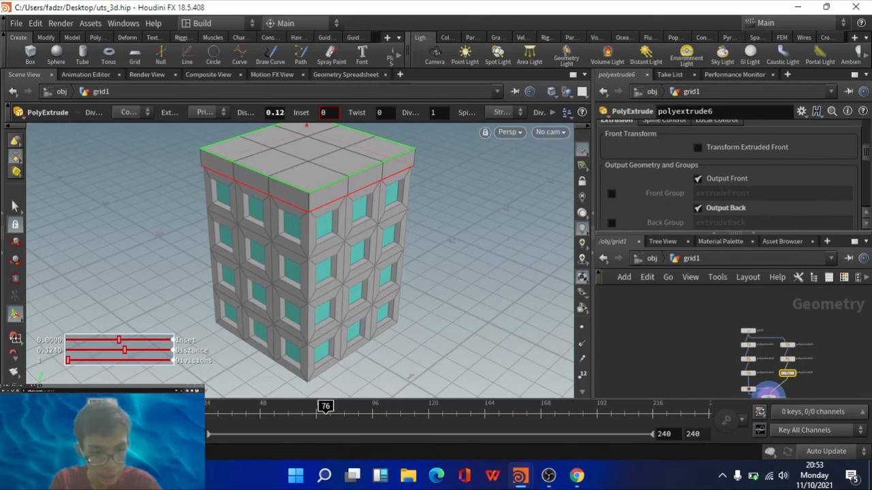
scroll(768, 357, up, 3)
scroll(768, 357, down, 5)
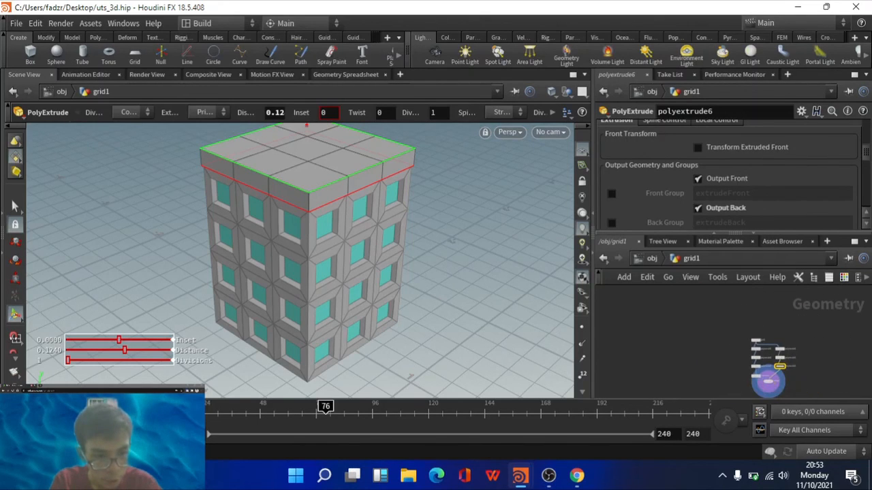
scroll(780, 384, up, 5)
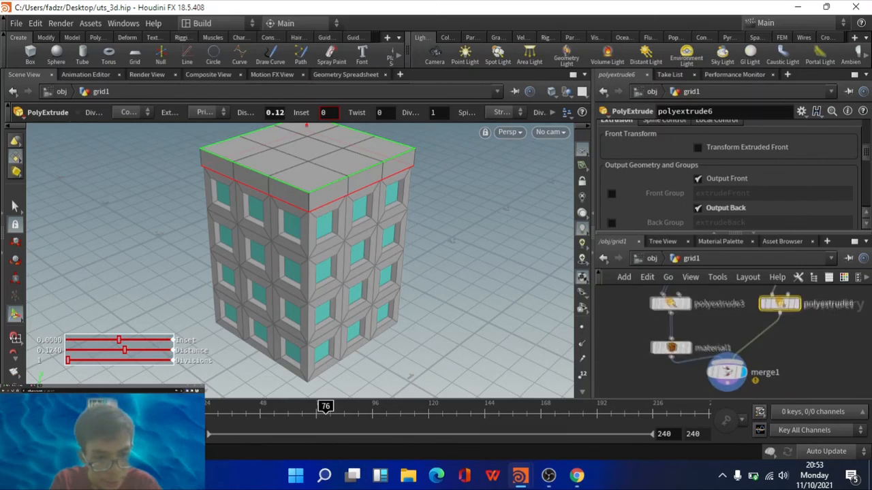
scroll(780, 385, up, 1)
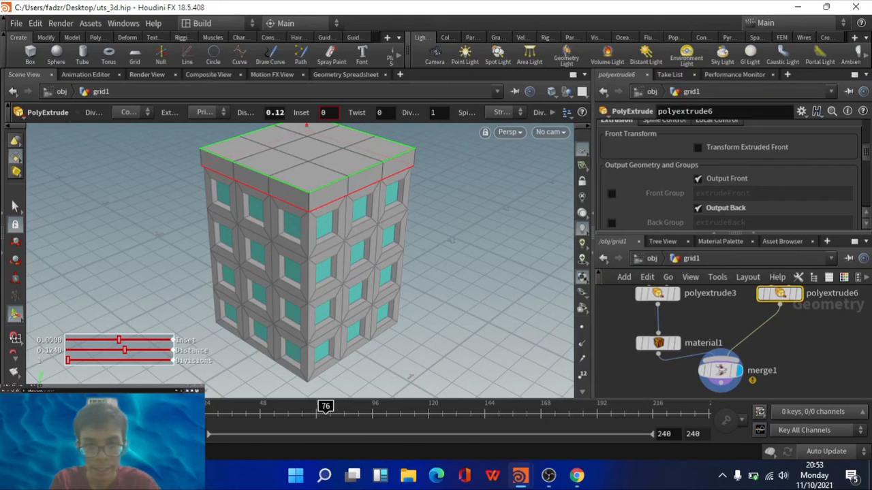
key(alt+Tab)
key(alt+Tab)
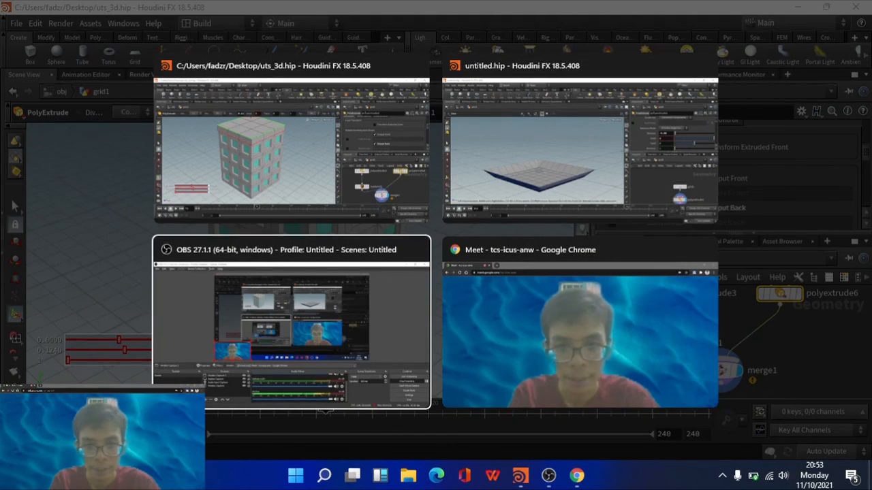